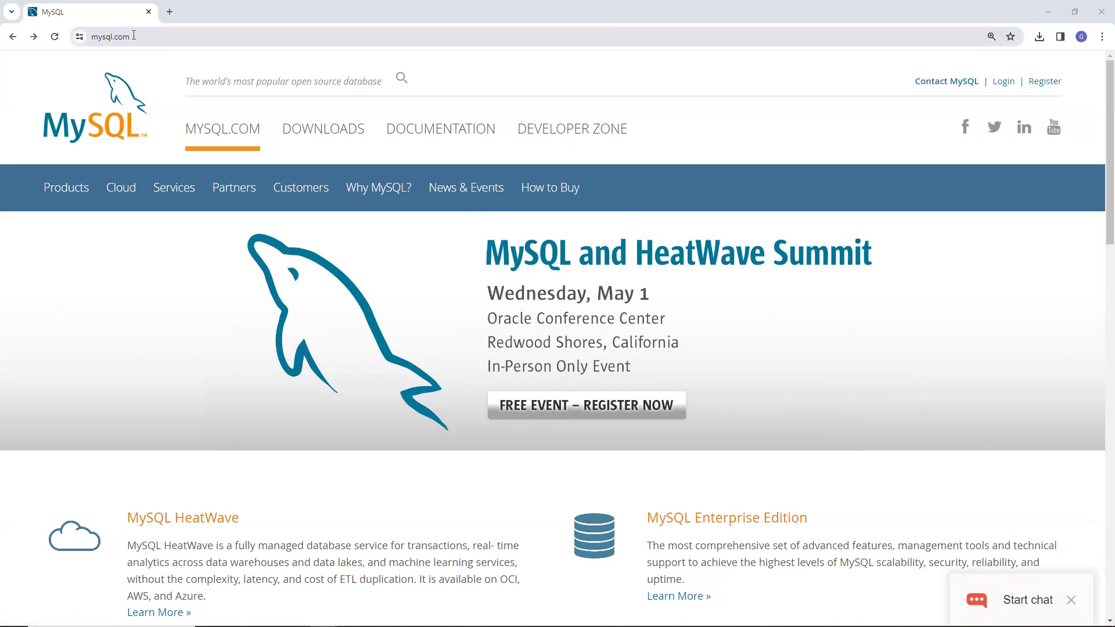
Go to the site's Downloads section and follow the MySQL Community (GPL) Downloads link
{"action": "left_click", "coordinate": [326, 131]}
{"action": "scroll", "coordinate": [337, 344], "scroll_direction": "down", "scroll_amount": 7}
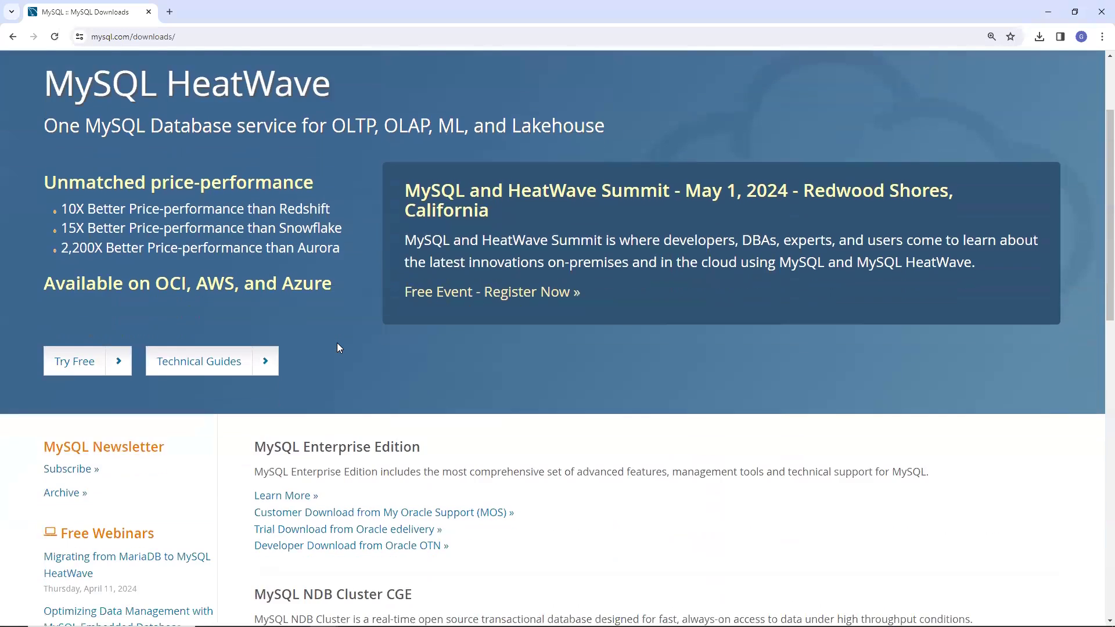
{"action": "scroll", "coordinate": [339, 348], "scroll_direction": "down", "scroll_amount": 3}
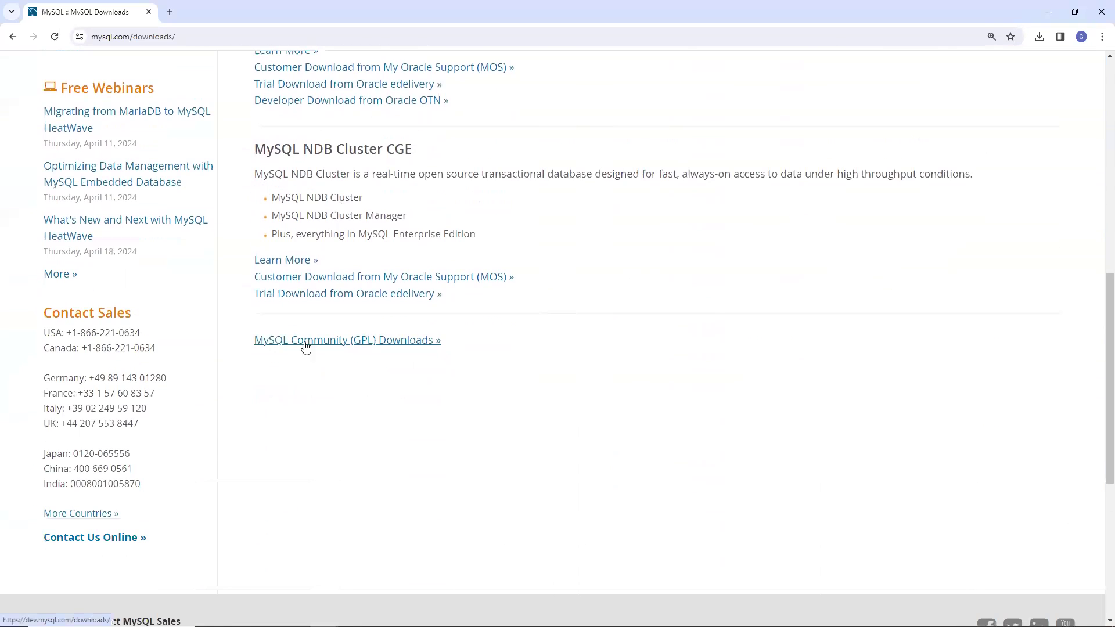
{"action": "left_click", "coordinate": [344, 343]}
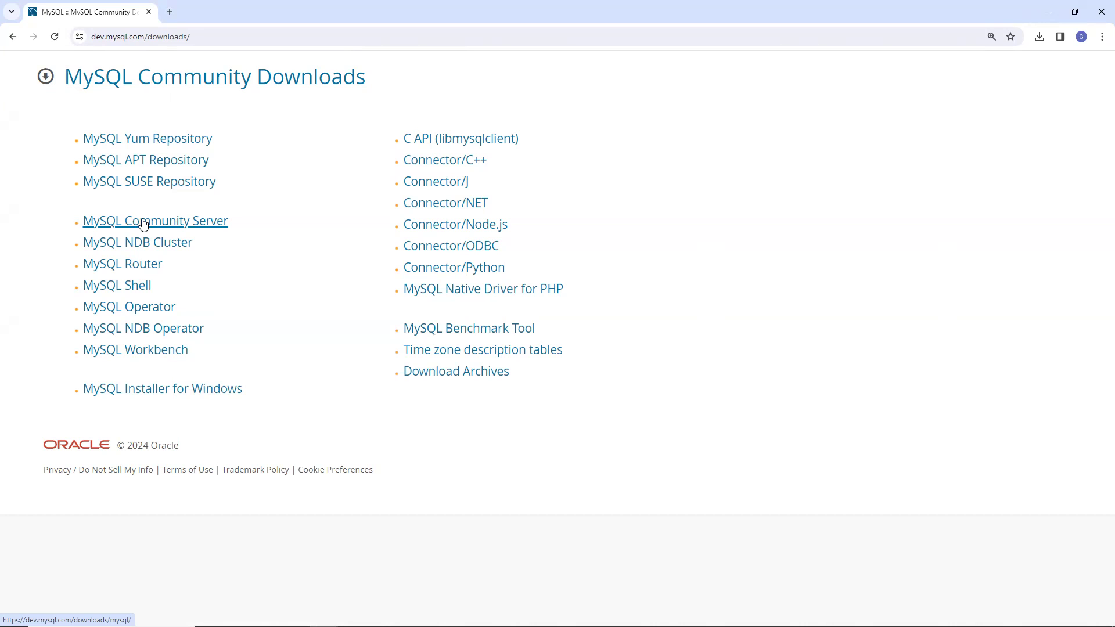
On the Workbench 8.0.36 page, keep Microsoft Windows and download the 64-bit MSI installer
{"action": "left_click", "coordinate": [141, 356]}
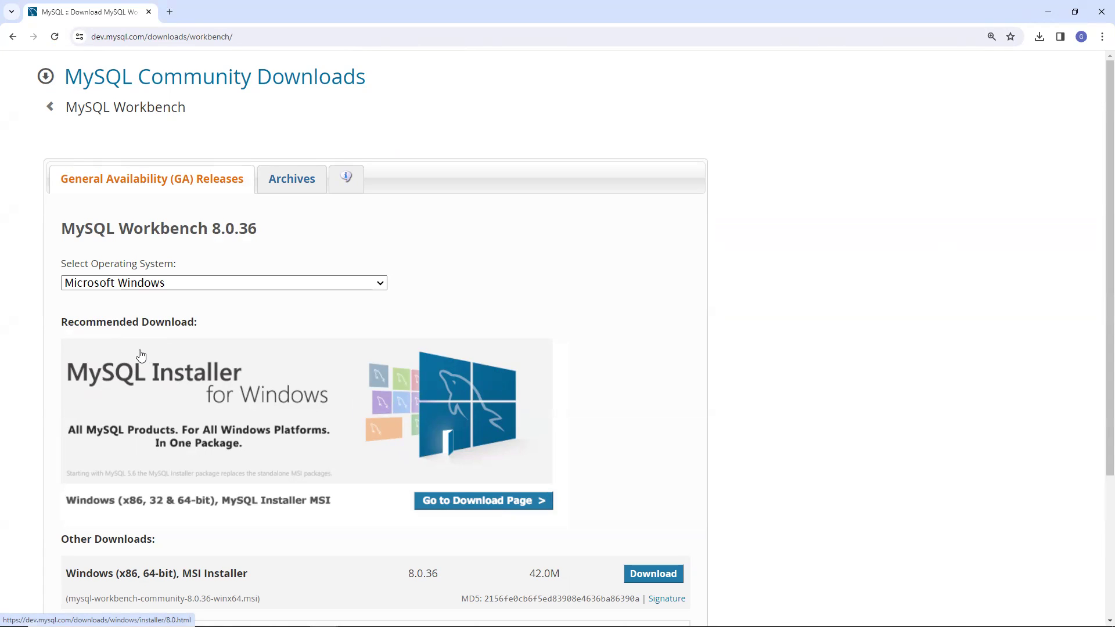
{"action": "left_click", "coordinate": [186, 289]}
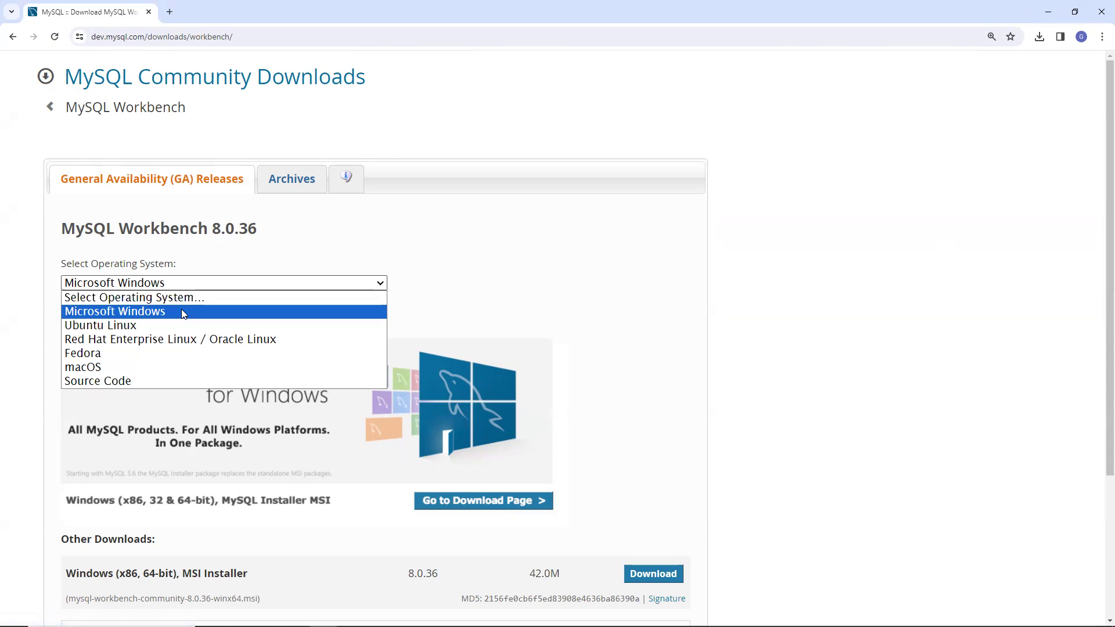
{"action": "left_click", "coordinate": [182, 310]}
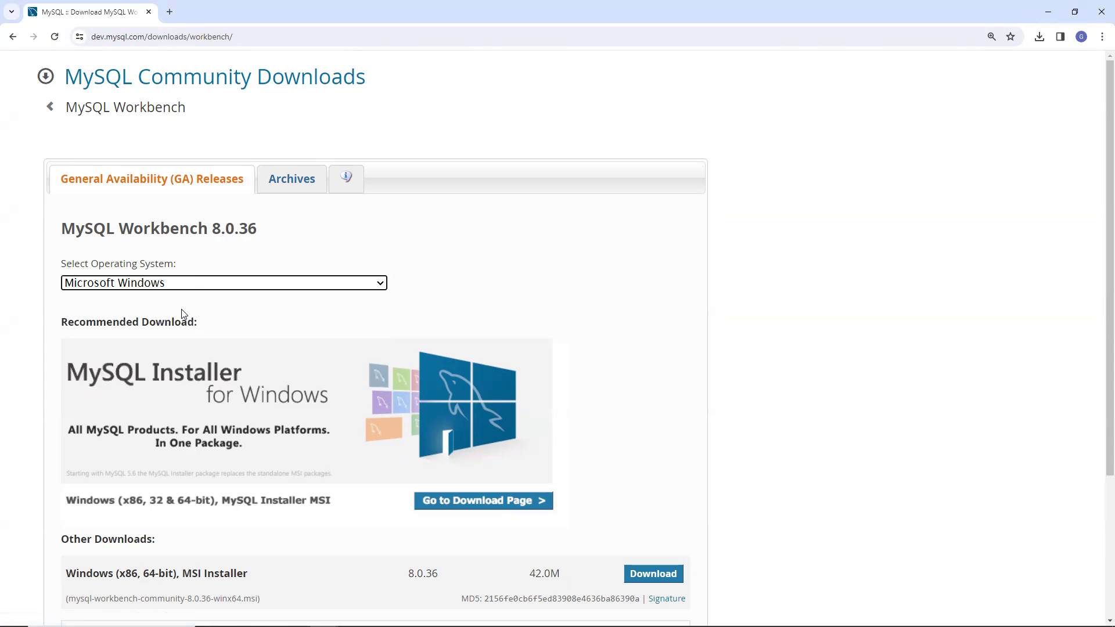
{"action": "left_click", "coordinate": [293, 184]}
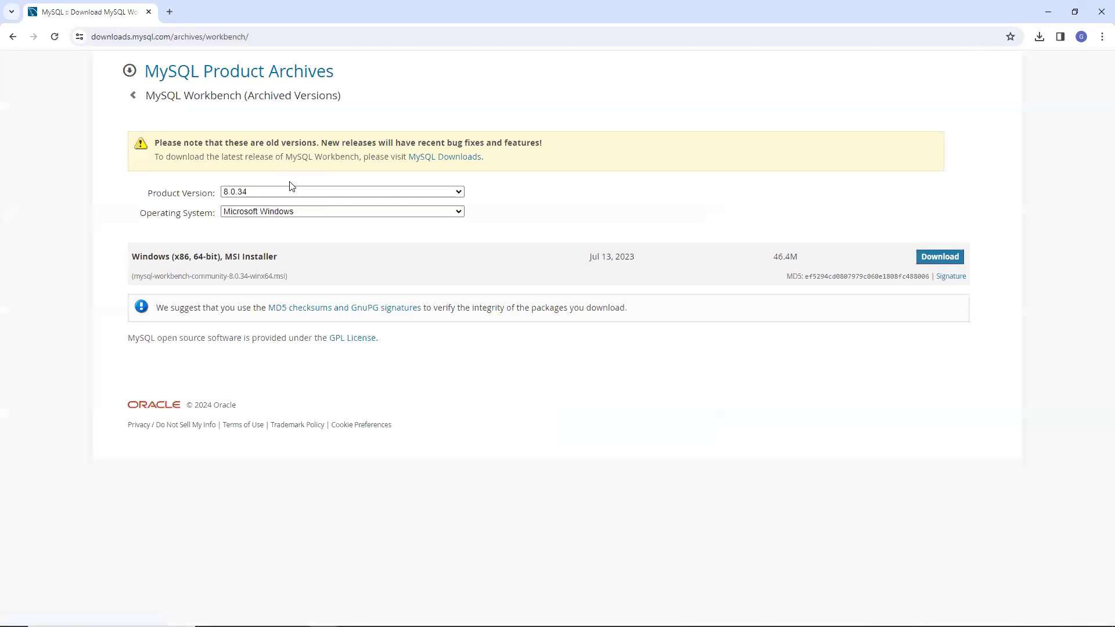
{"action": "left_click", "coordinate": [13, 37]}
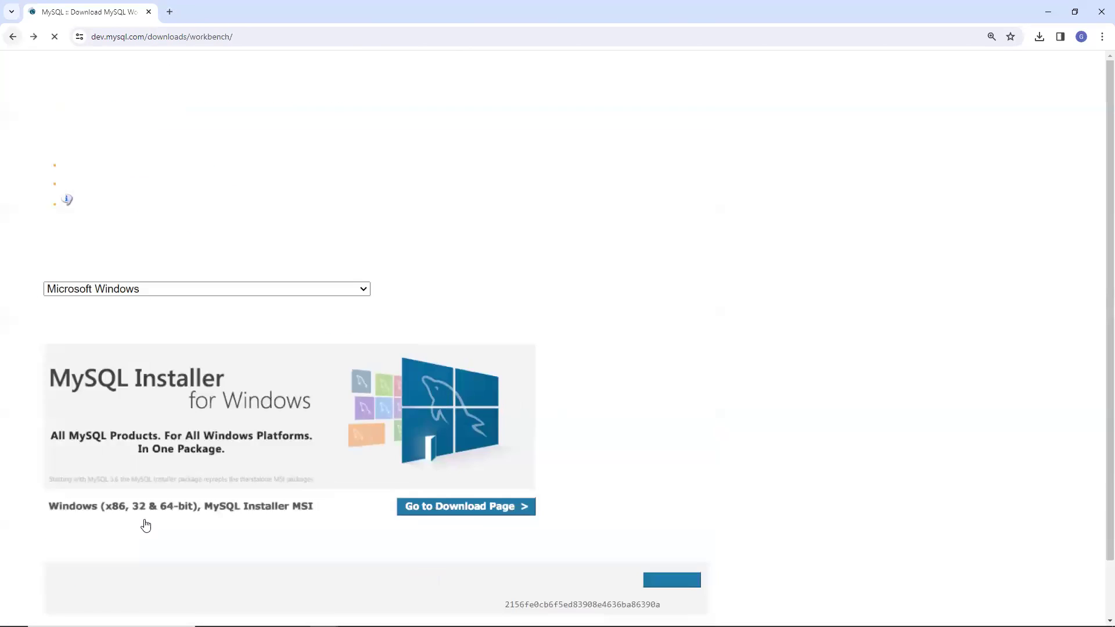
{"action": "scroll", "coordinate": [170, 516], "scroll_direction": "down", "scroll_amount": 2}
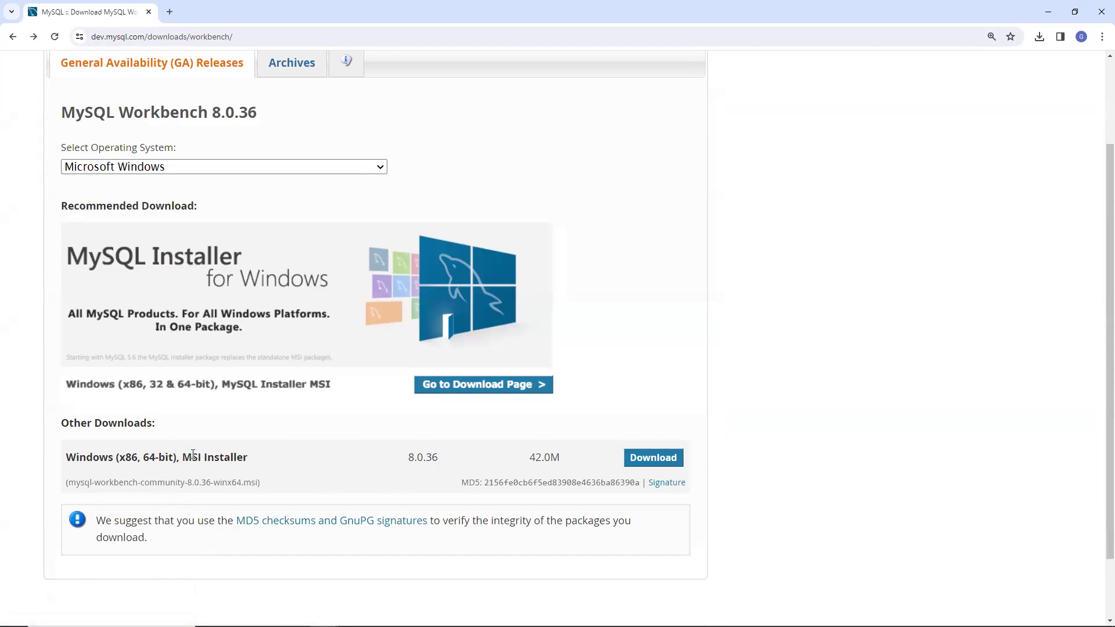
{"action": "left_click", "coordinate": [656, 463]}
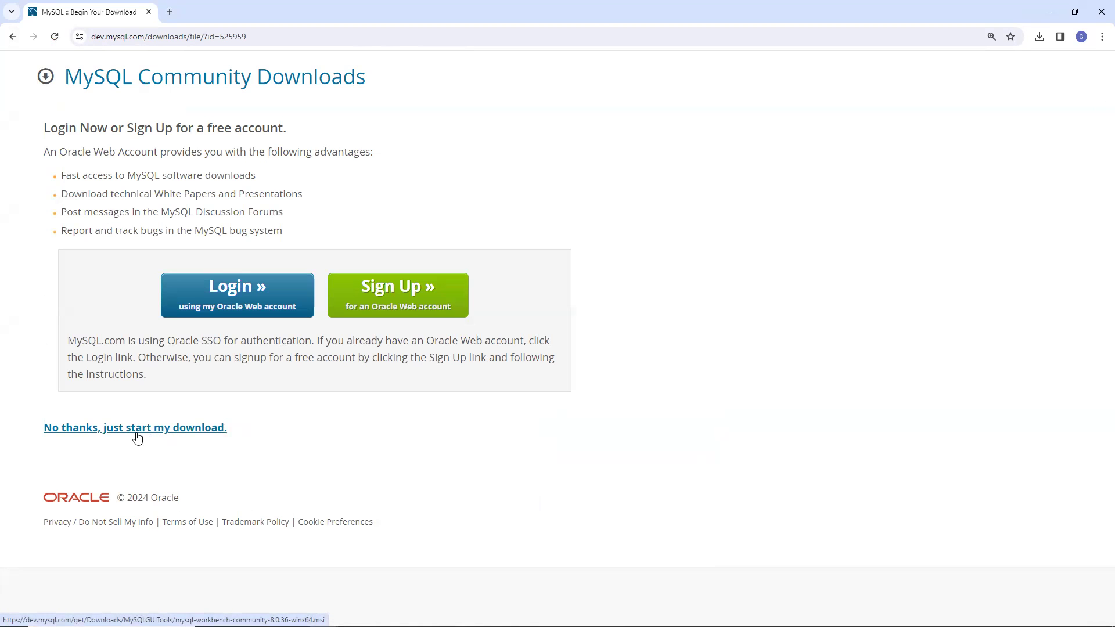
Download the Workbench installer without logging in and run the finished .msi file
{"action": "left_click", "coordinate": [138, 438]}
{"action": "left_click", "coordinate": [1040, 37]}
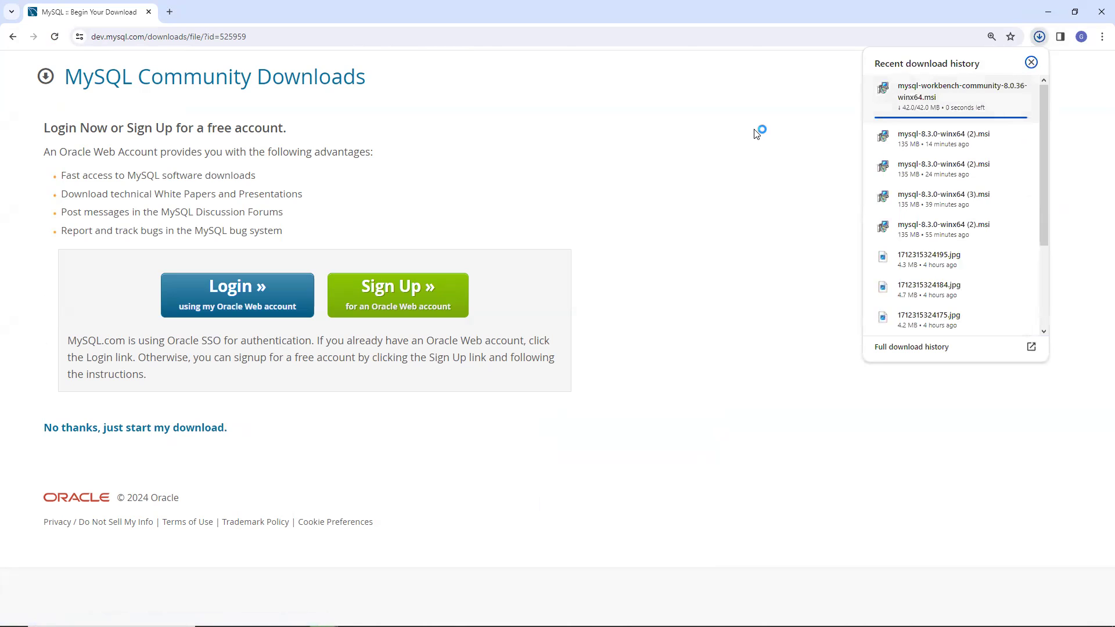
{"action": "left_click", "coordinate": [932, 88]}
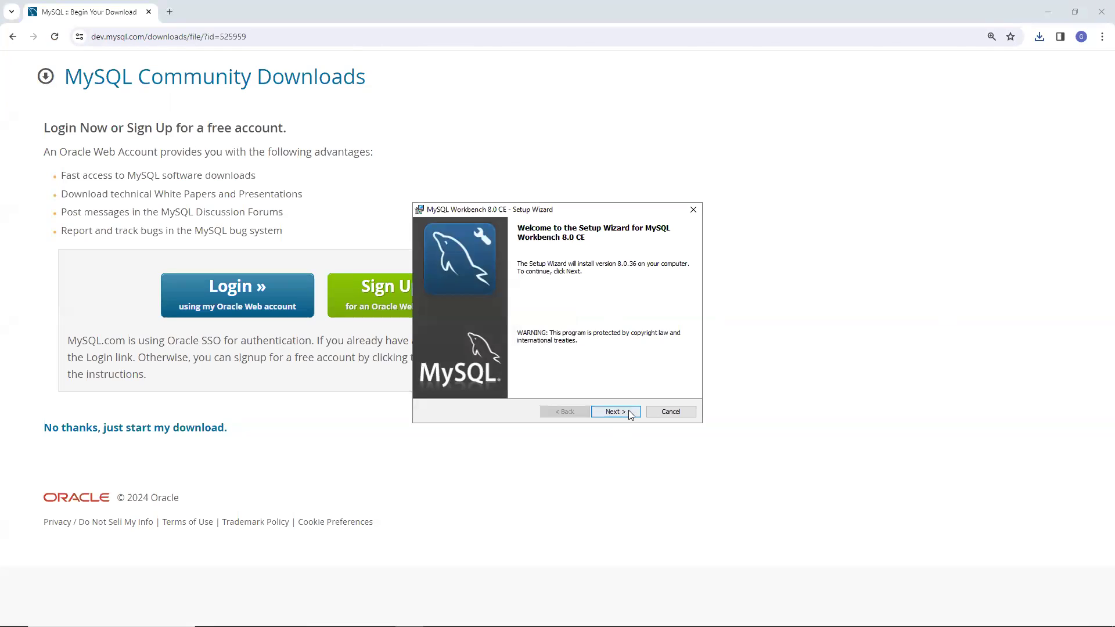
Install MySQL Workbench 8.0 CE with Complete setup in the default folder, then launch it
{"action": "left_click", "coordinate": [631, 414]}
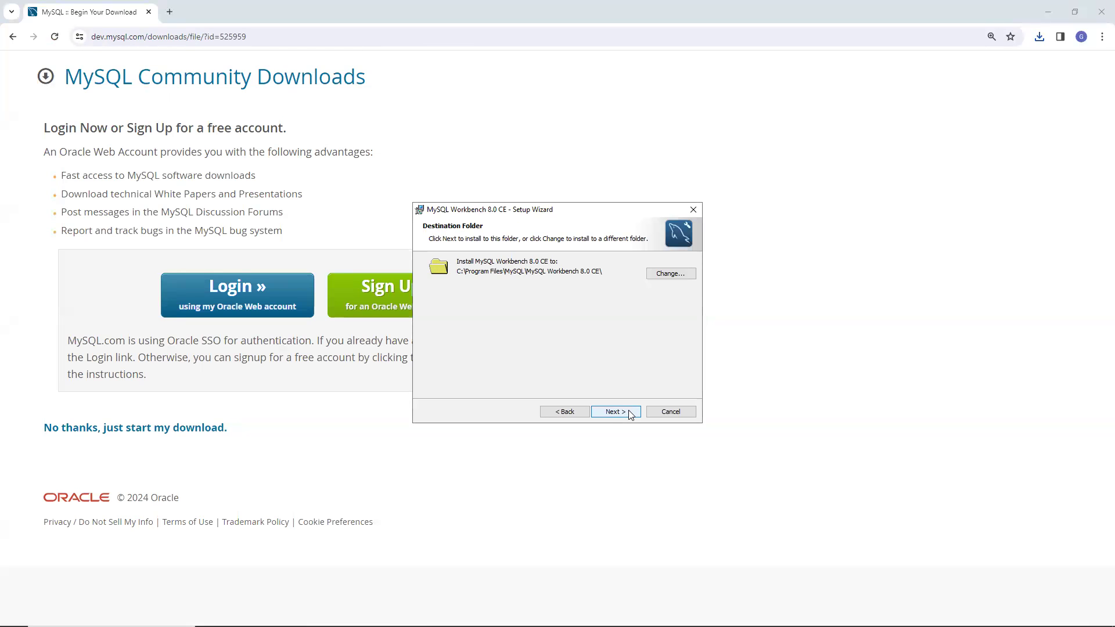
{"action": "left_click", "coordinate": [631, 415]}
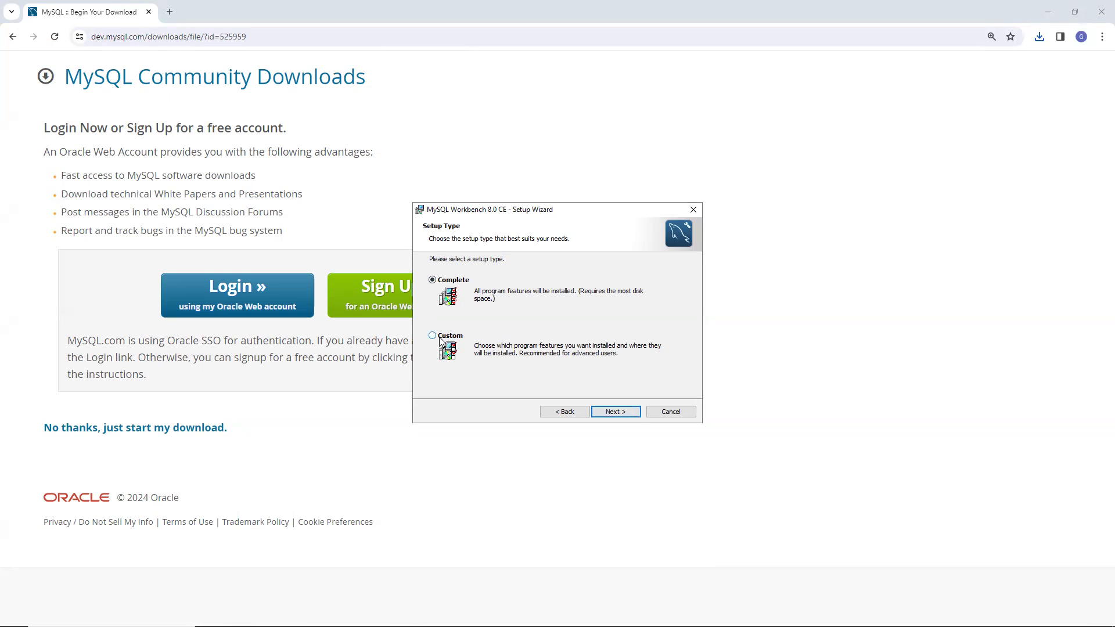
{"action": "left_click", "coordinate": [629, 416]}
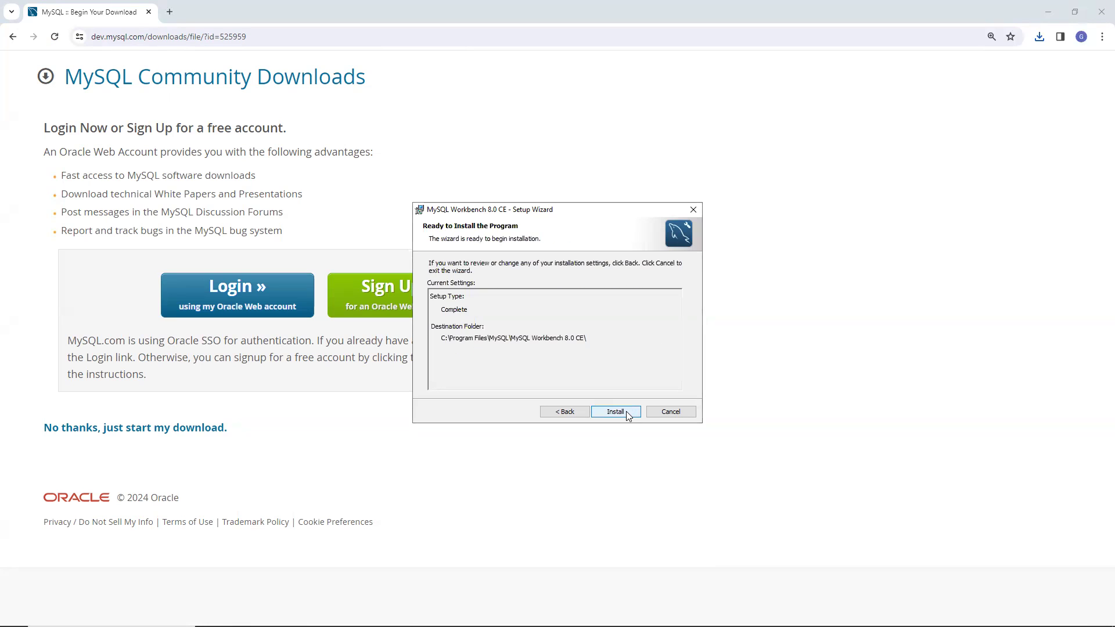
{"action": "left_click", "coordinate": [615, 412]}
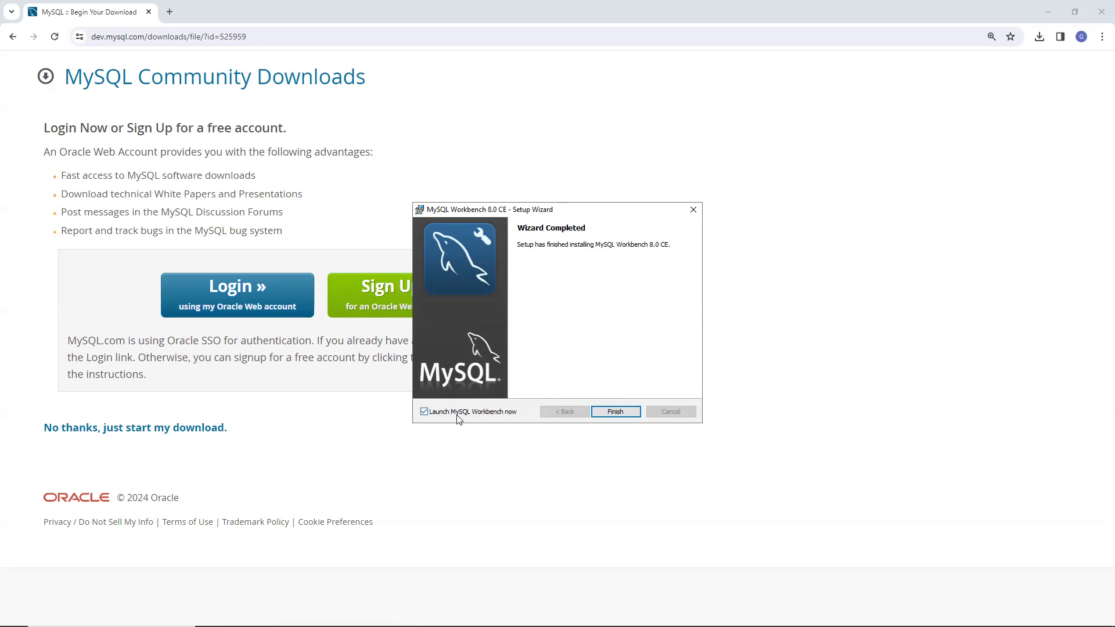
{"action": "left_click", "coordinate": [615, 412]}
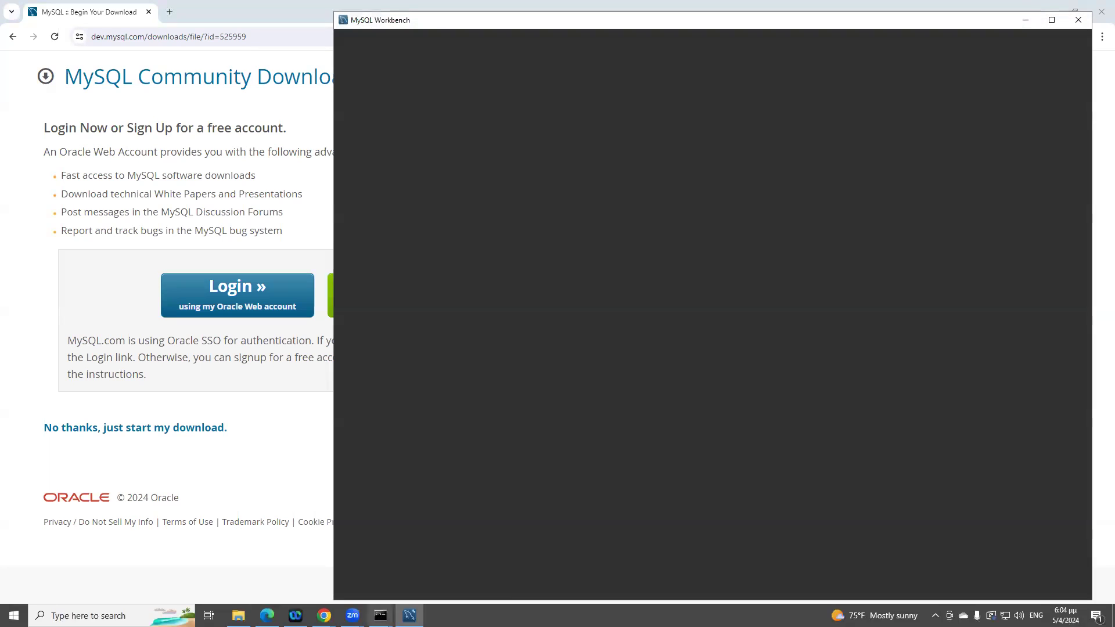
{"action": "mouse_move", "coordinate": [380, 615]}
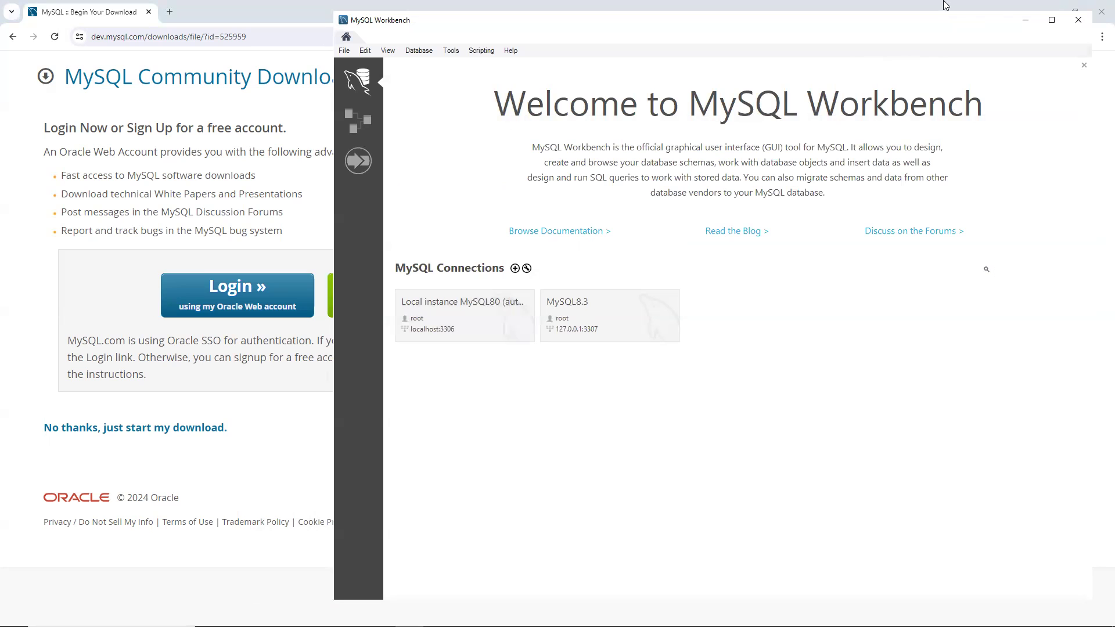
Maximize Workbench, move the admin Command Prompt beside it, and recall net start mysql83
{"action": "left_click", "coordinate": [1049, 20]}
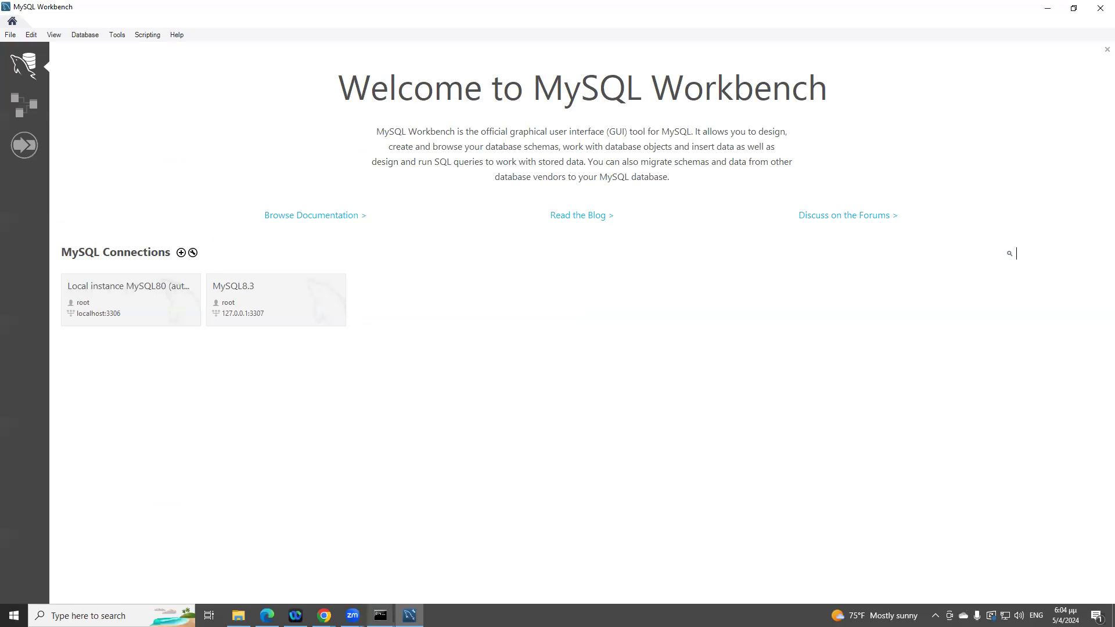
{"action": "left_click", "coordinate": [404, 591]}
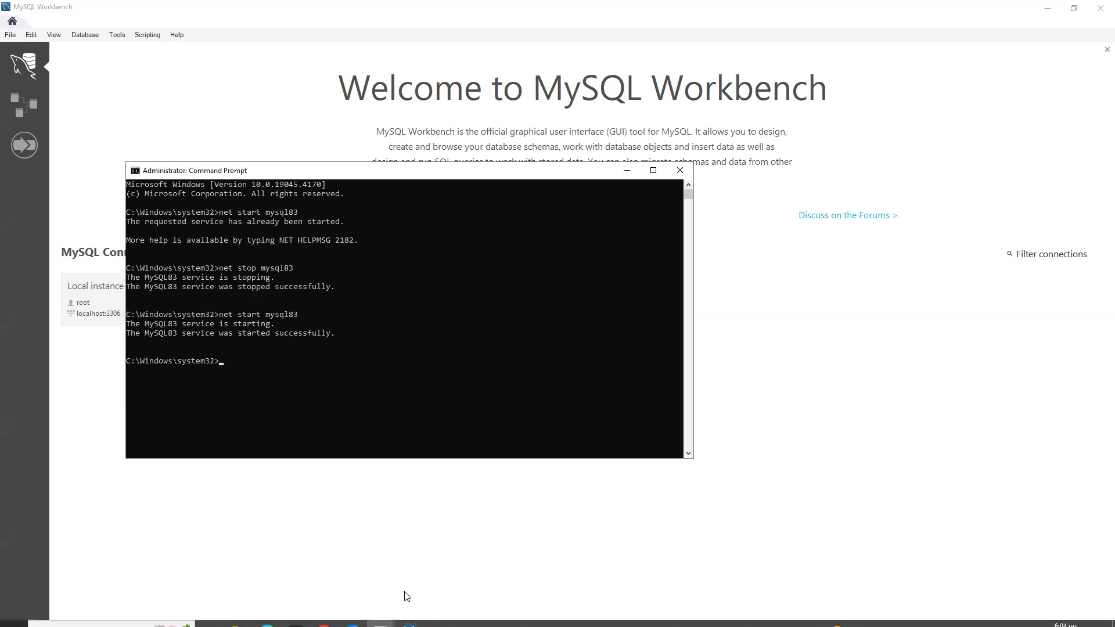
{"action": "left_click_drag", "start_coordinate": [385, 172], "coordinate": [686, 208]}
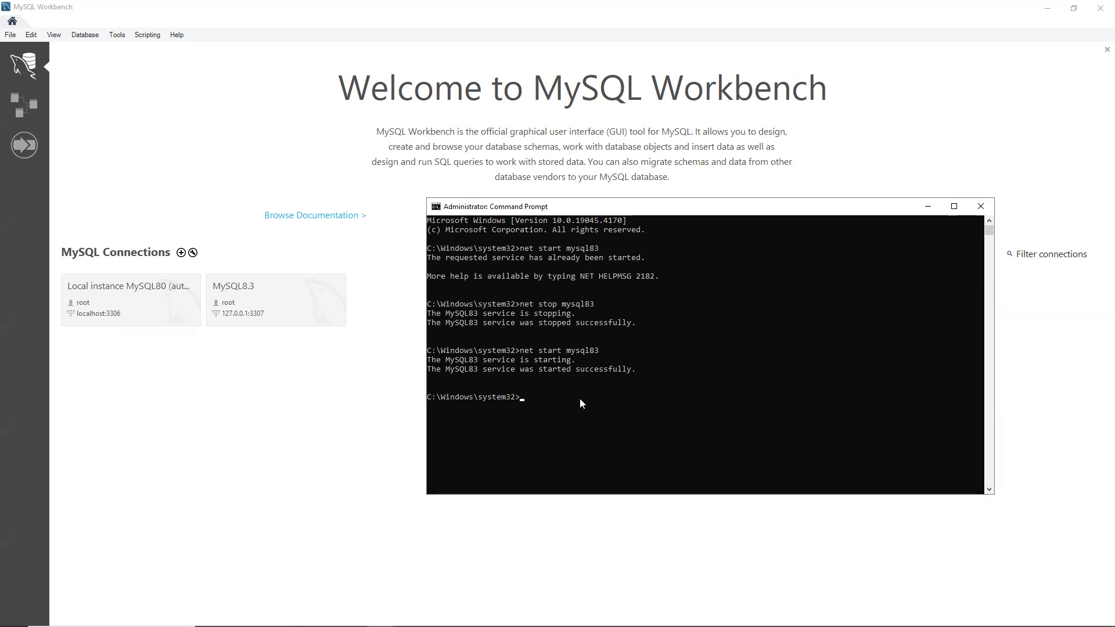
{"action": "key", "text": "Up"}
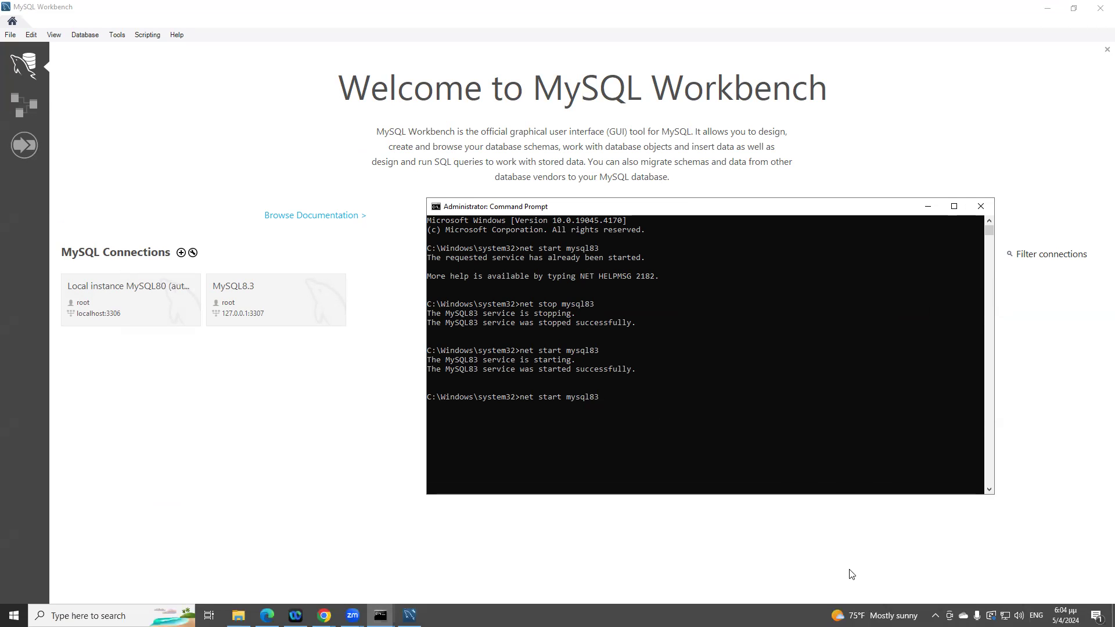
{"action": "right_click", "coordinate": [1046, 617]}
Check the mysqld.exe processes in Task Manager sorted by name, then minimize it
{"action": "left_click", "coordinate": [992, 557]}
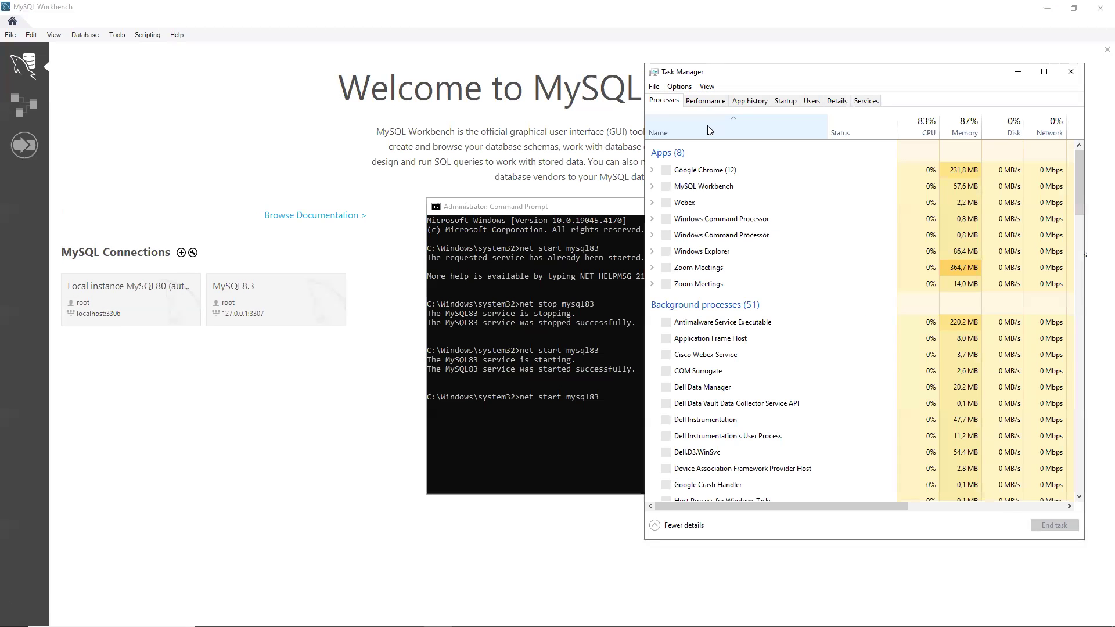
{"action": "left_click", "coordinate": [708, 126]}
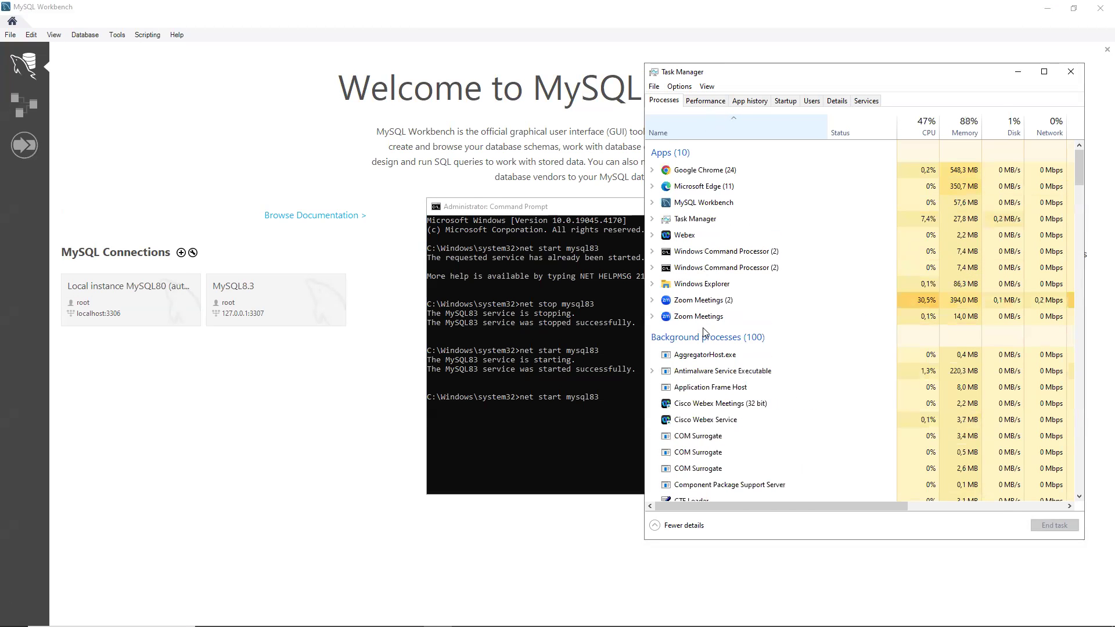
{"action": "scroll", "coordinate": [677, 341], "scroll_direction": "down", "scroll_amount": 8}
{"action": "scroll", "coordinate": [714, 339], "scroll_direction": "down", "scroll_amount": 15}
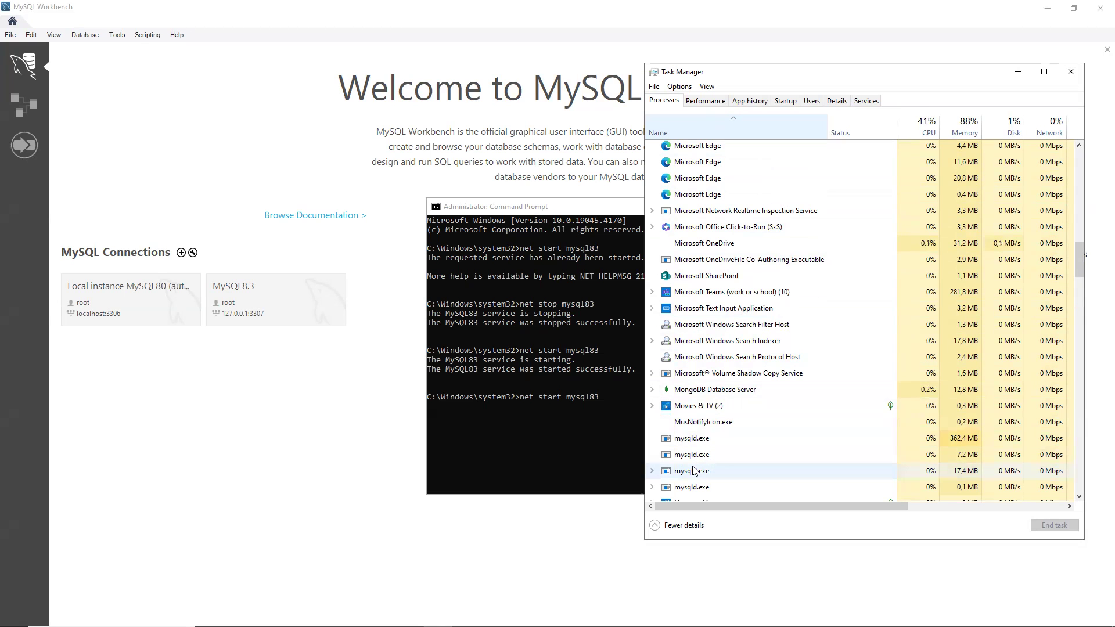
{"action": "left_click", "coordinate": [1017, 72]}
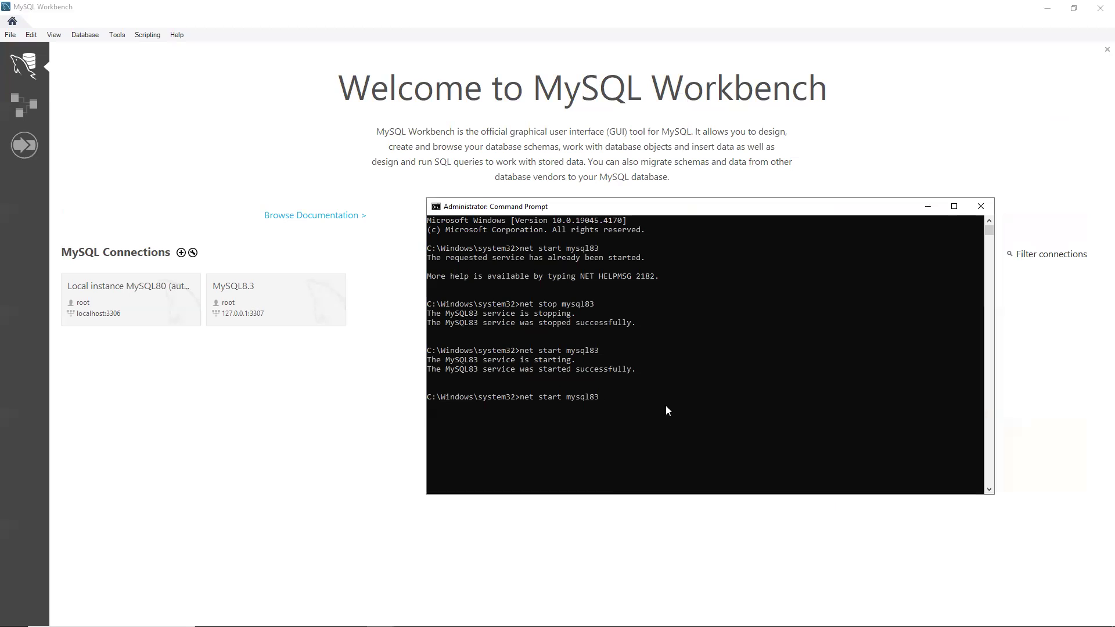
Run net stop mysql83 then net start mysql83, and bring Workbench back to the front
{"action": "key", "text": "Up"}
{"action": "key", "text": "Return"}
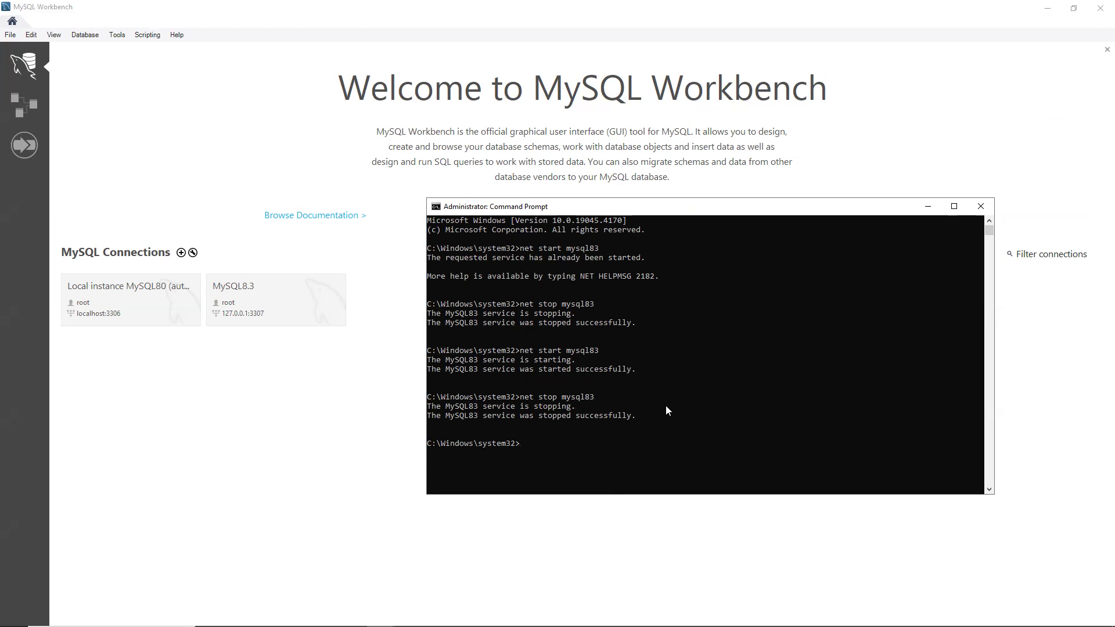
{"action": "key", "text": "Up"}
{"action": "key", "text": "Up"}
{"action": "key", "text": "Return"}
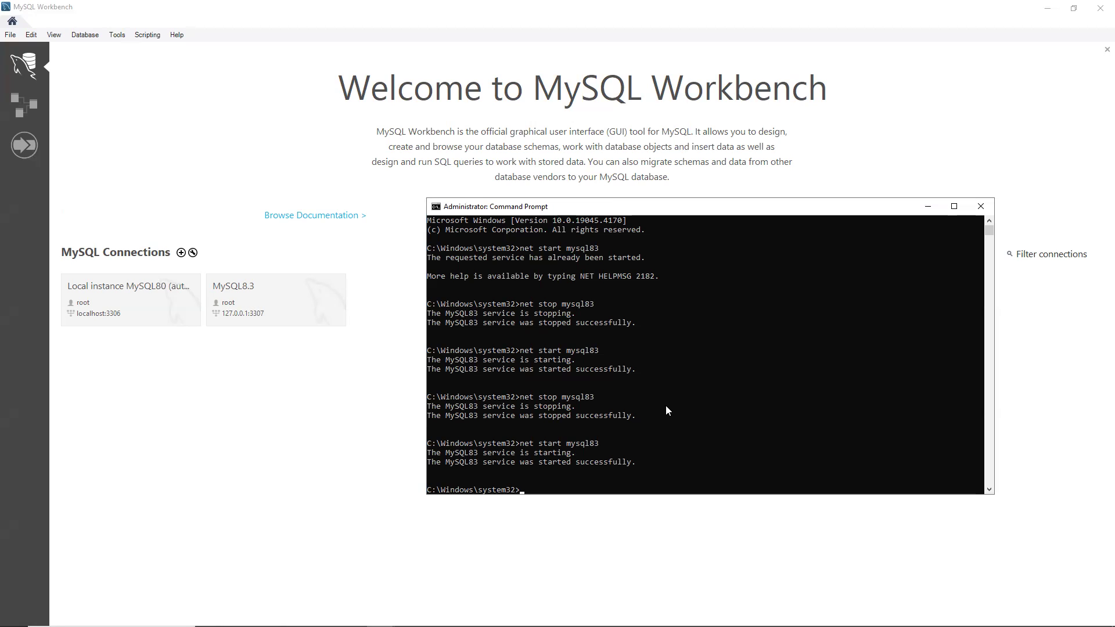
{"action": "left_click_drag", "start_coordinate": [532, 462], "coordinate": [645, 462]}
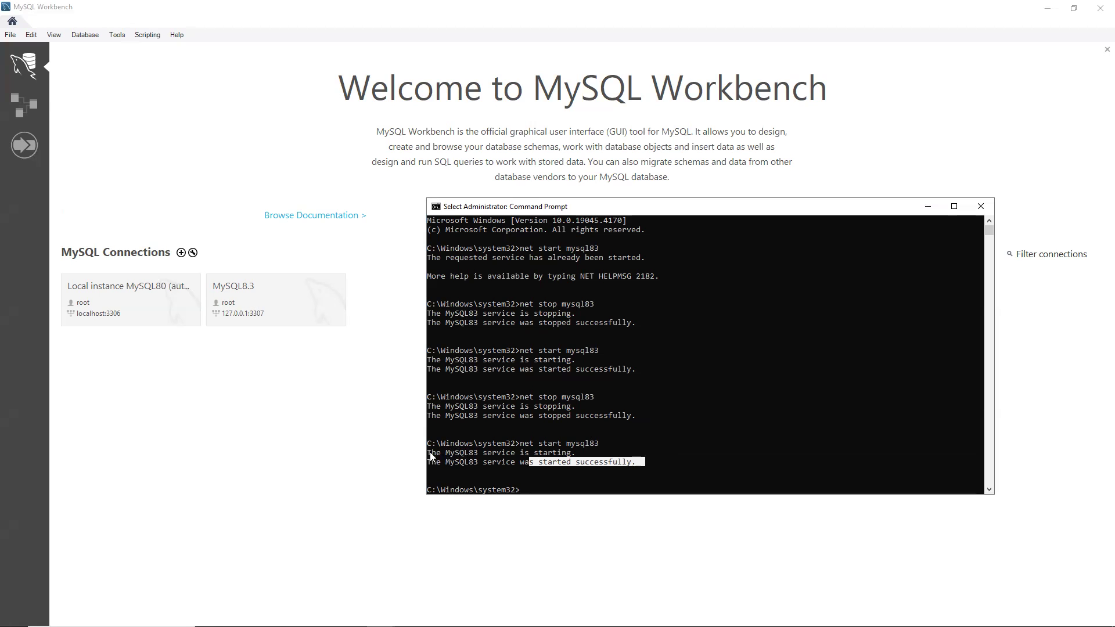
{"action": "left_click", "coordinate": [229, 402]}
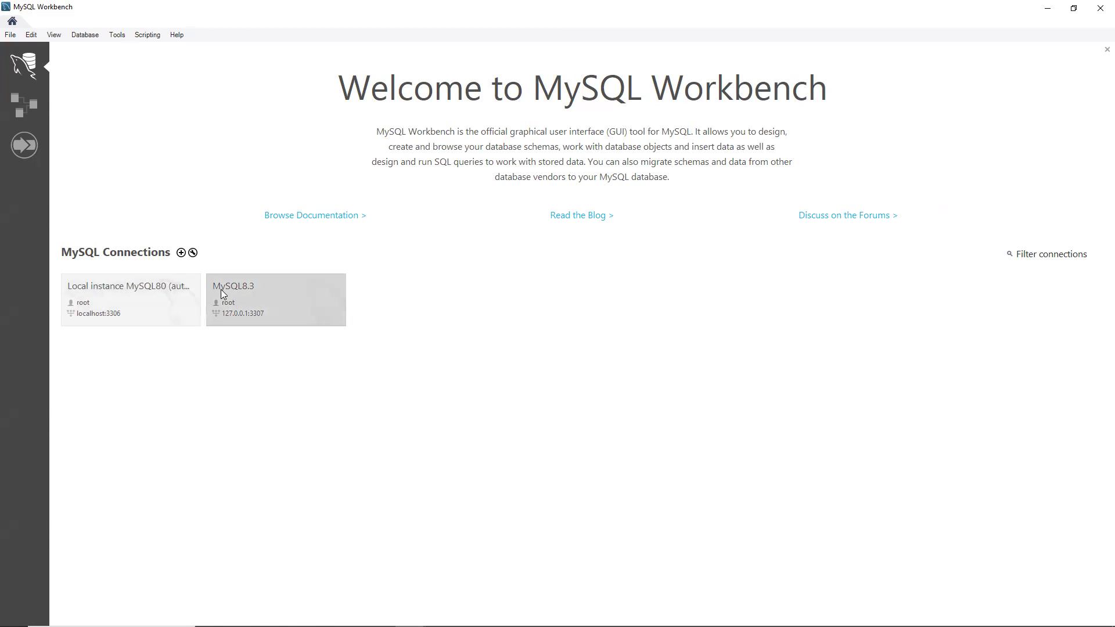
Connect to MySQL8.3 with the account password despite the version warning, and close the traffic_data tab
{"action": "left_click", "coordinate": [253, 288]}
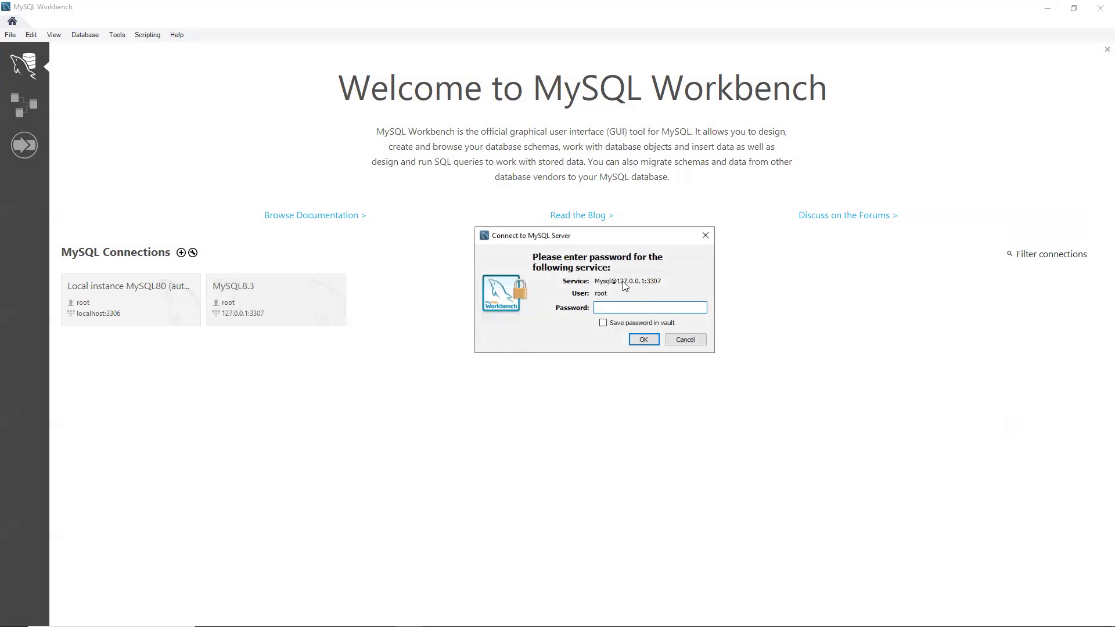
{"action": "type", "text": "root"}
{"action": "left_click", "coordinate": [645, 340]}
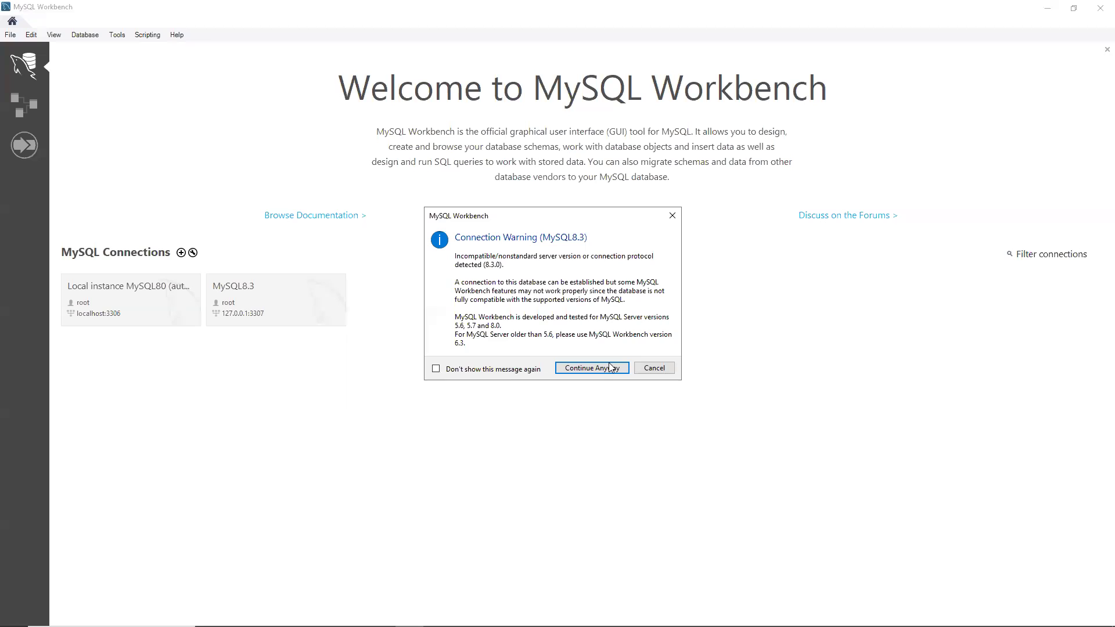
{"action": "left_click", "coordinate": [603, 372]}
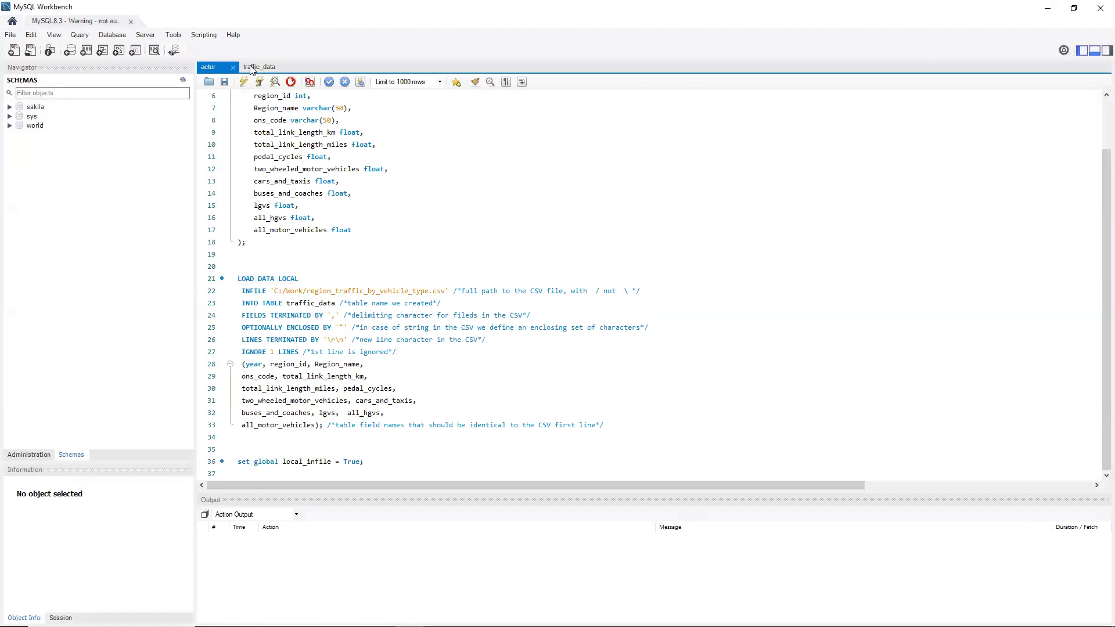
{"action": "left_click", "coordinate": [256, 67]}
{"action": "left_click", "coordinate": [285, 68]}
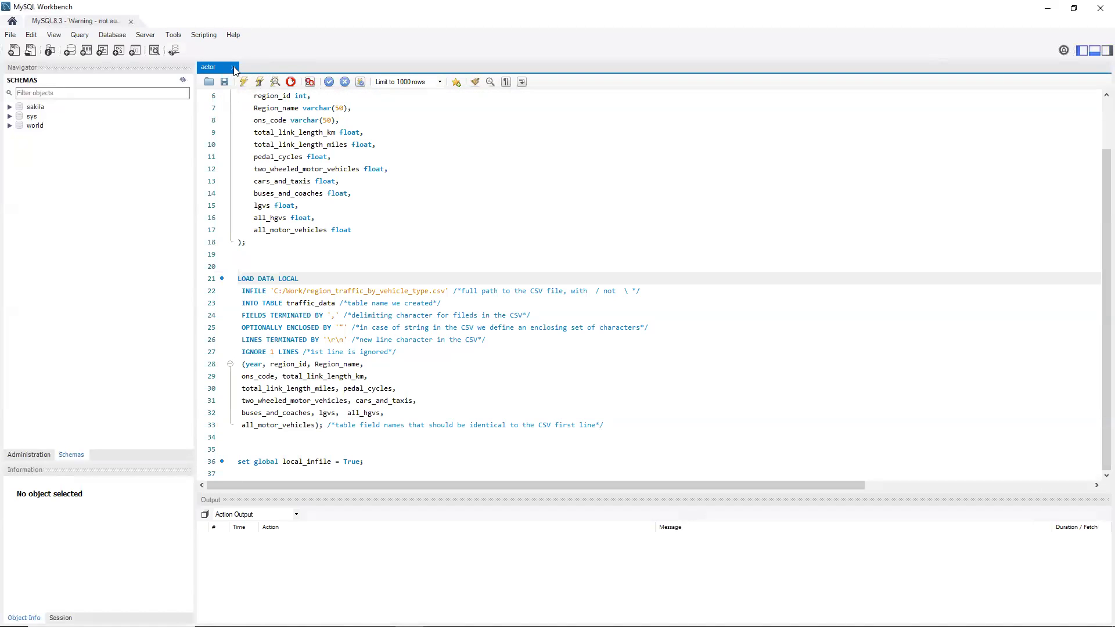
Close the actor query tab and widen the Navigator panel
{"action": "left_click", "coordinate": [233, 67]}
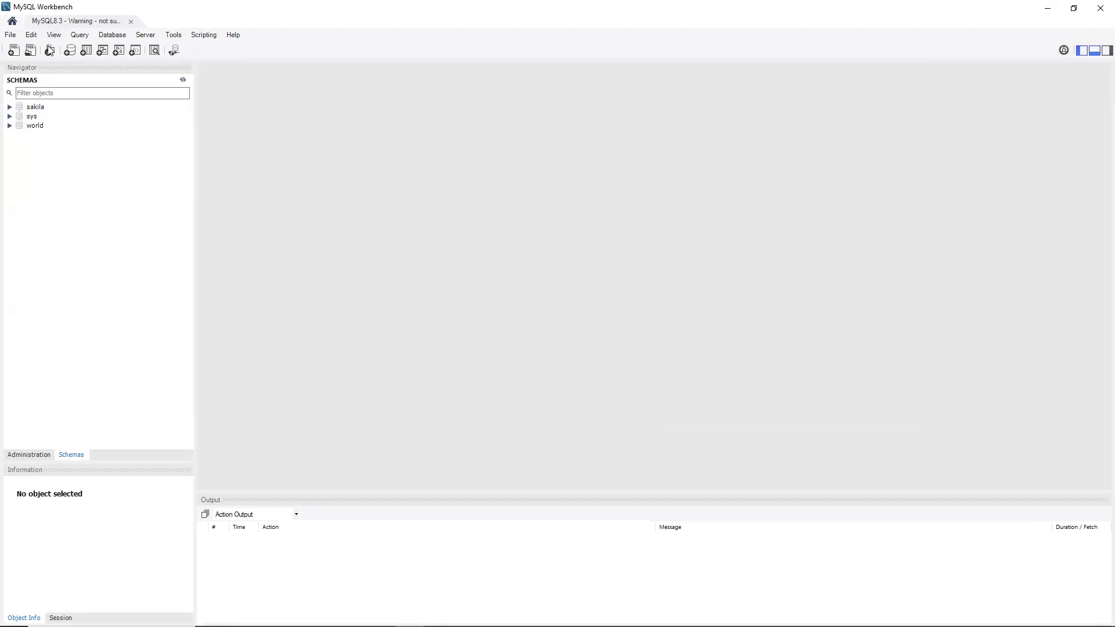
{"action": "left_click_drag", "start_coordinate": [194, 255], "coordinate": [215, 251]}
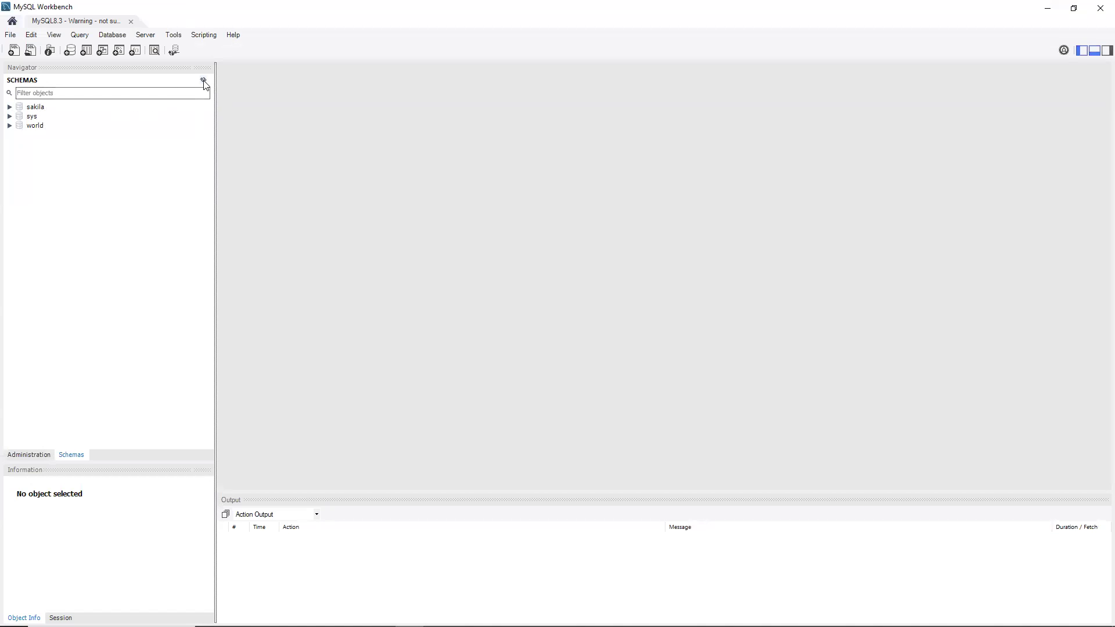
Expand sakila > Tables > customer > Columns in the Navigator and select the customer table
{"action": "left_click", "coordinate": [204, 81]}
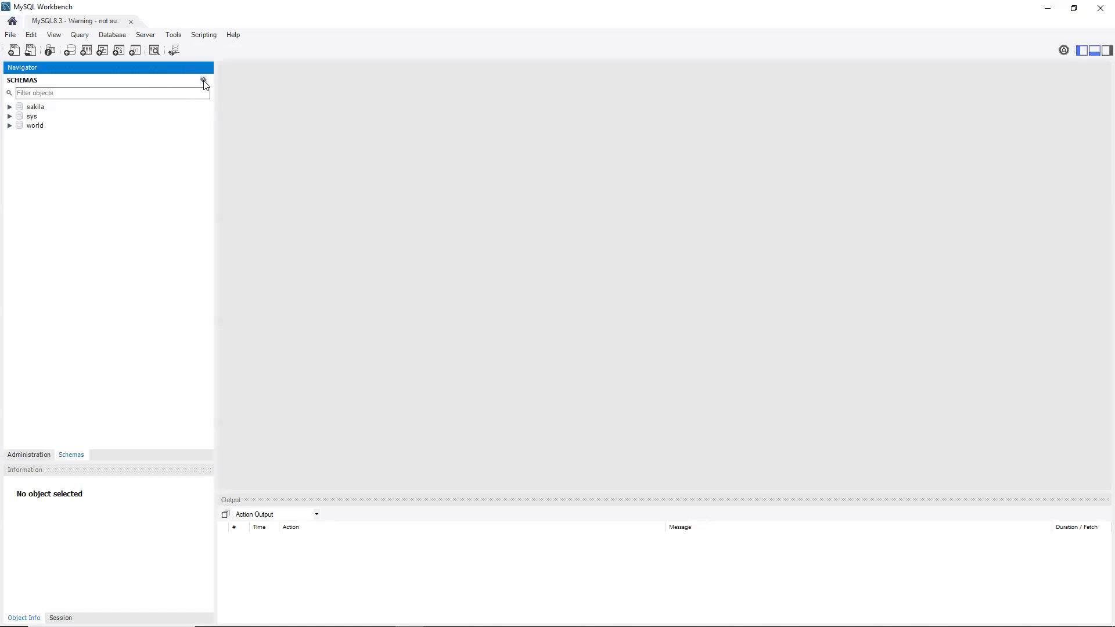
{"action": "left_click", "coordinate": [9, 108]}
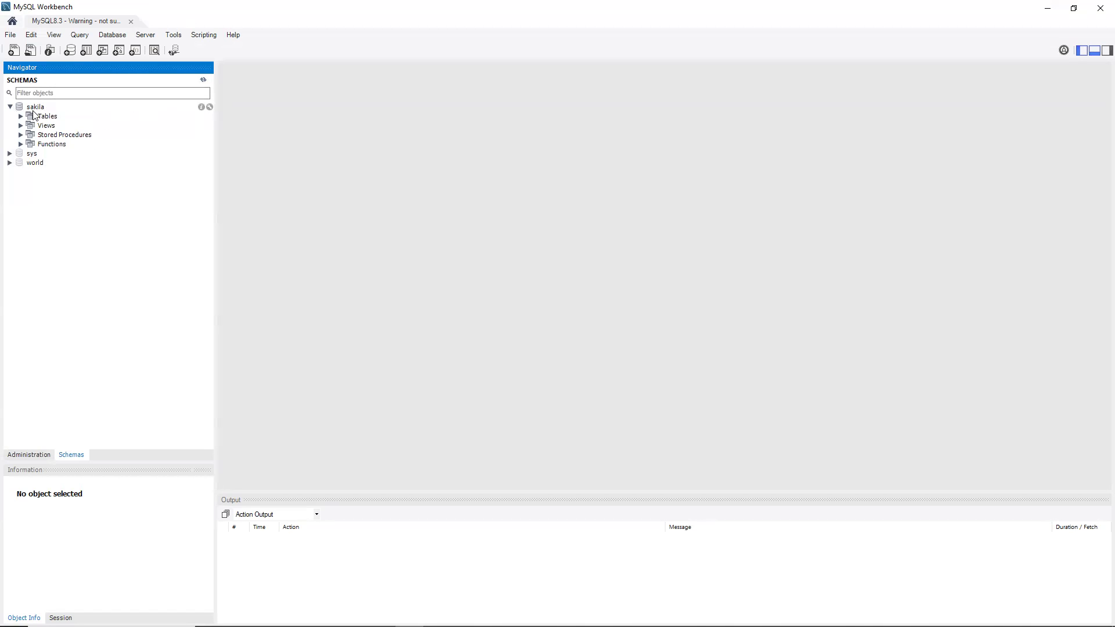
{"action": "left_click", "coordinate": [21, 117]}
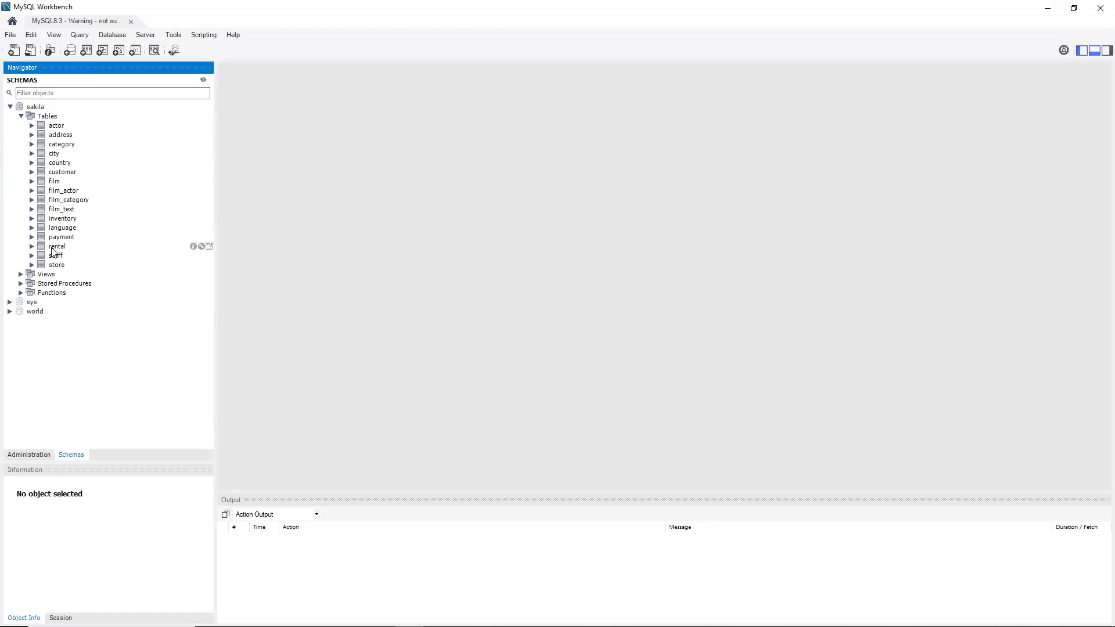
{"action": "left_click", "coordinate": [32, 172]}
{"action": "left_click", "coordinate": [54, 173]}
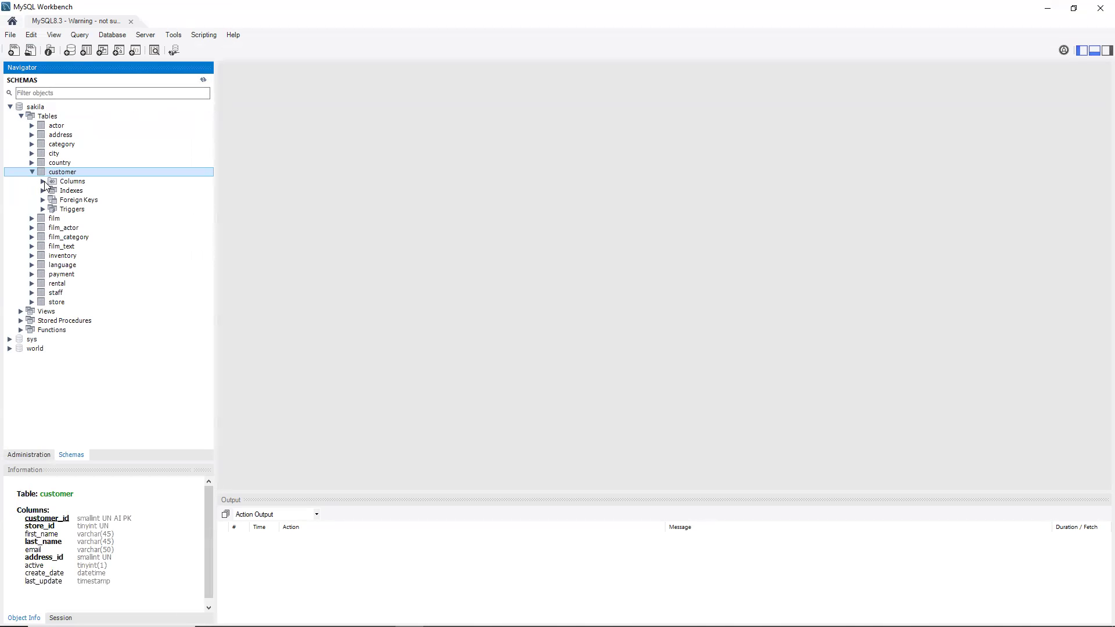
{"action": "left_click", "coordinate": [43, 181]}
{"action": "left_click", "coordinate": [71, 183]}
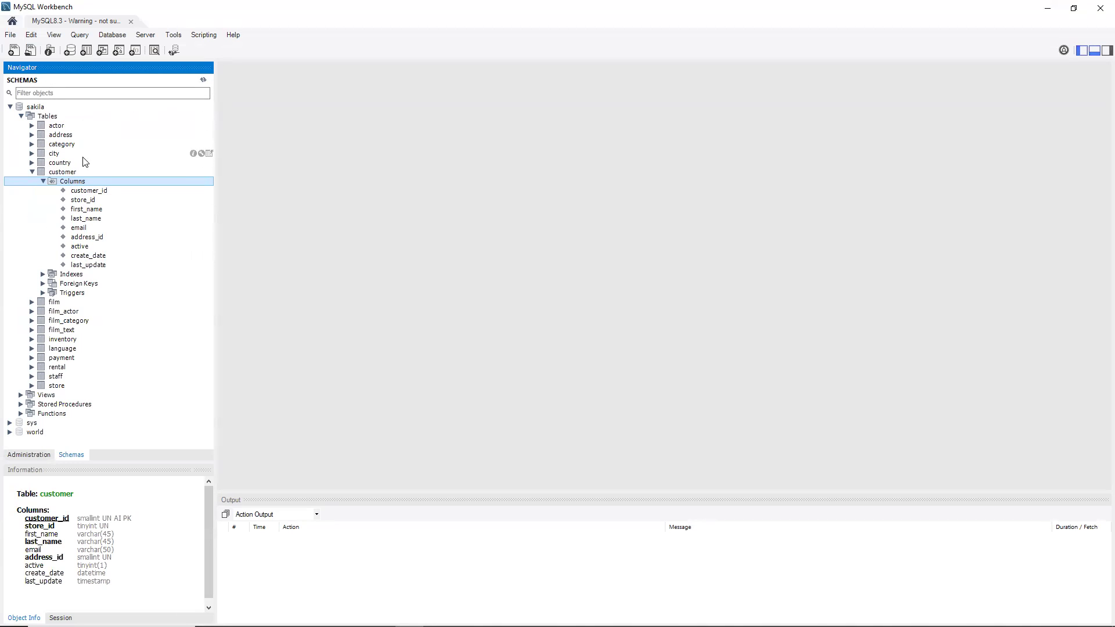
{"action": "left_click", "coordinate": [65, 172]}
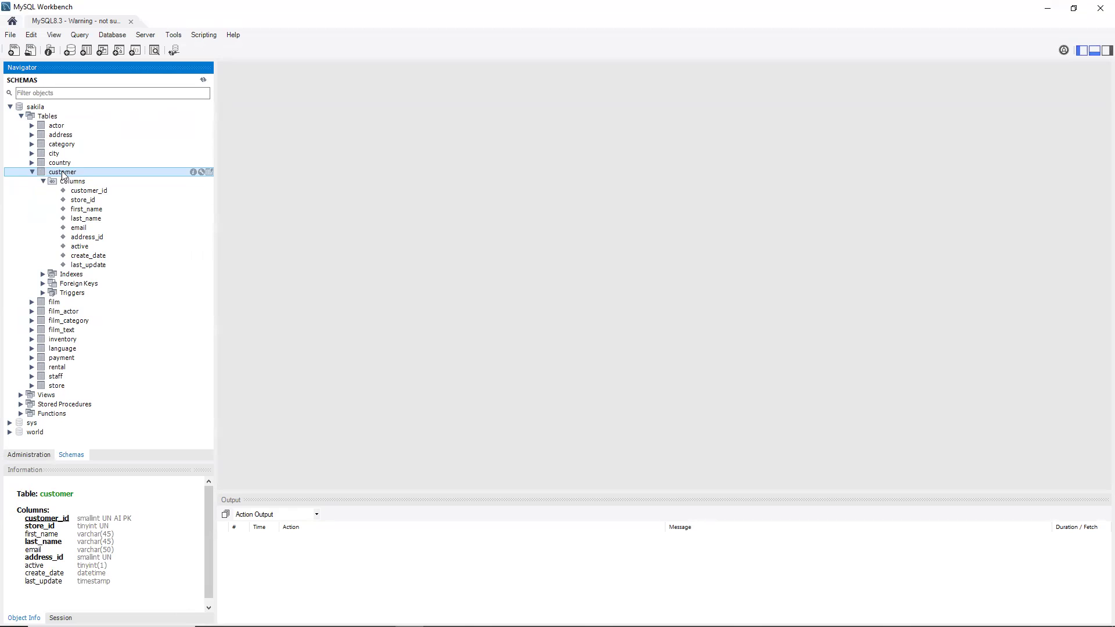
Inspect the customer table in Alter Table, then run SELECT * FROM sakila.customer, returning 599 rows
{"action": "left_click", "coordinate": [202, 172]}
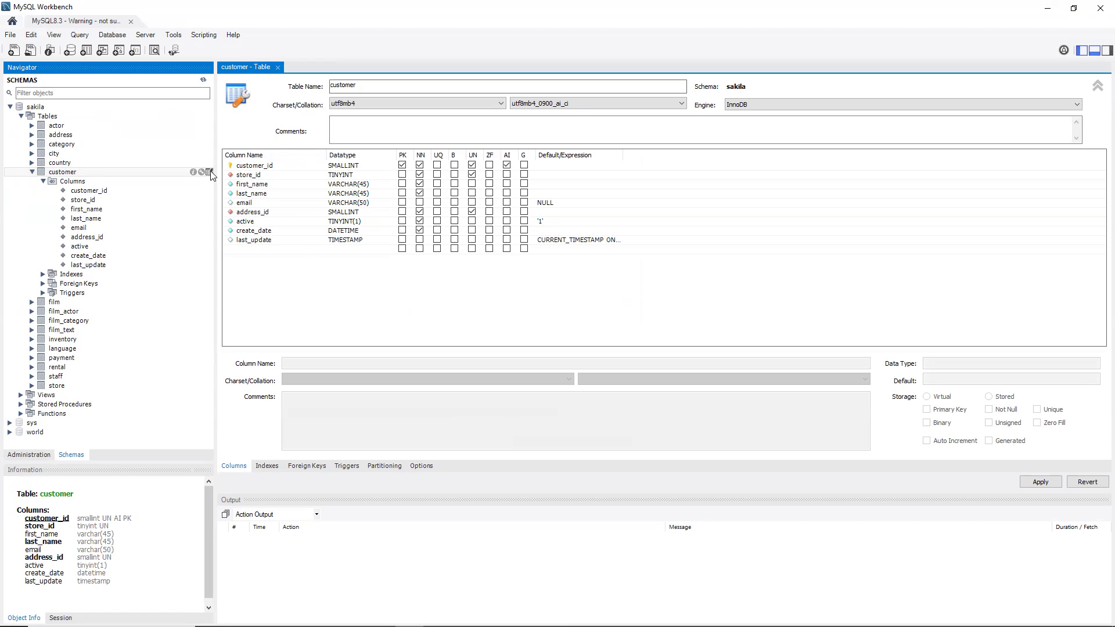
{"action": "left_click", "coordinate": [210, 173]}
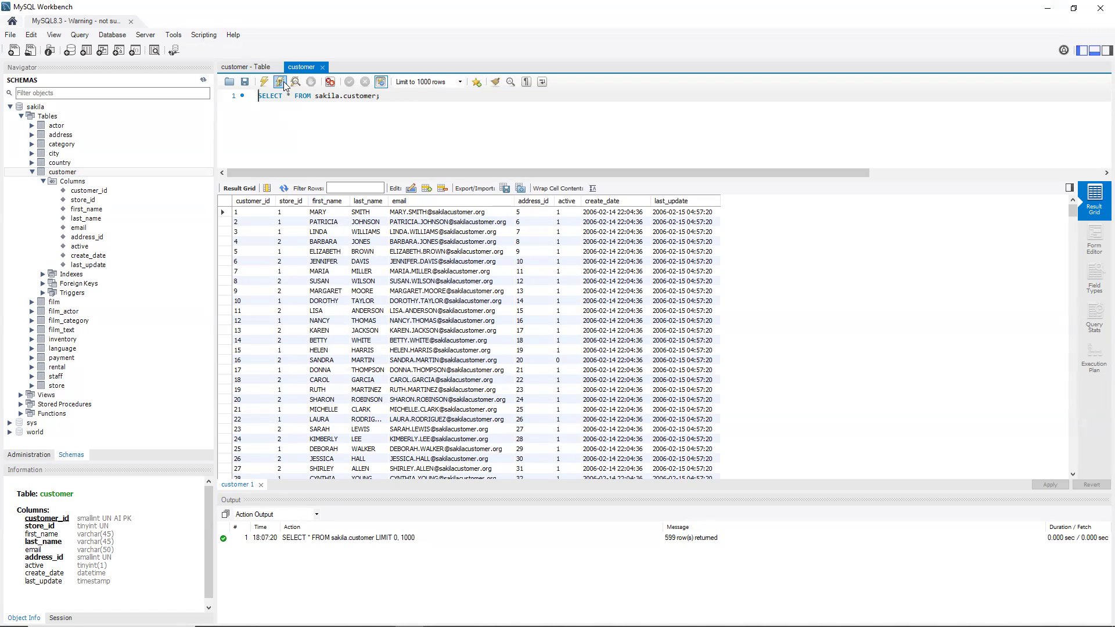
Replace * with first_name and run SELECT first_name FROM sakila.customer
{"action": "left_click", "coordinate": [62, 173]}
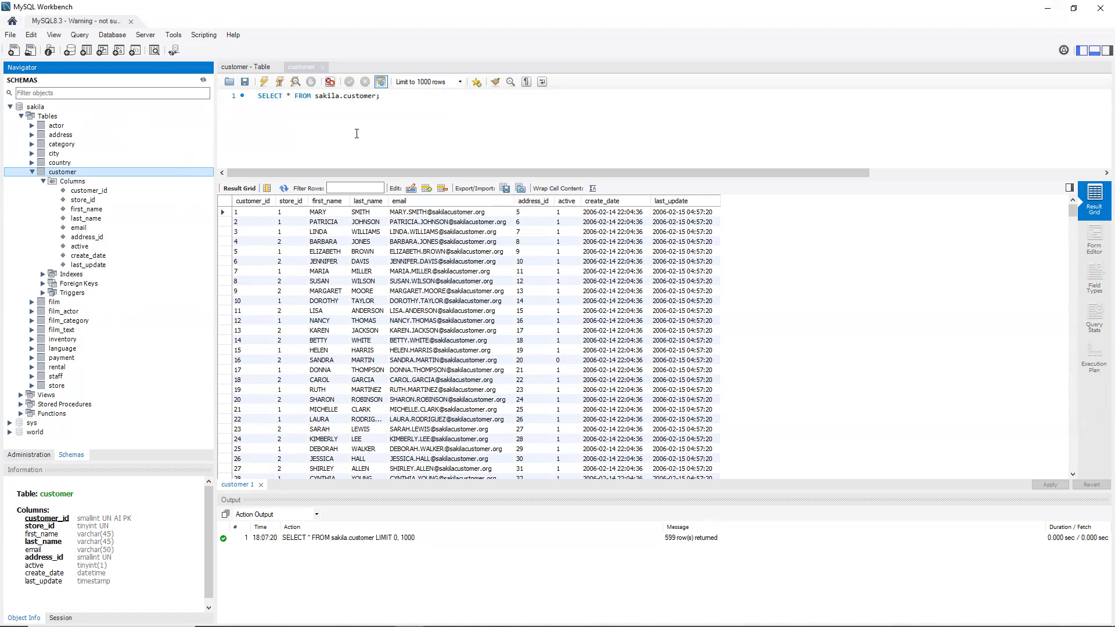
{"action": "left_click_drag", "start_coordinate": [395, 98], "coordinate": [286, 93]}
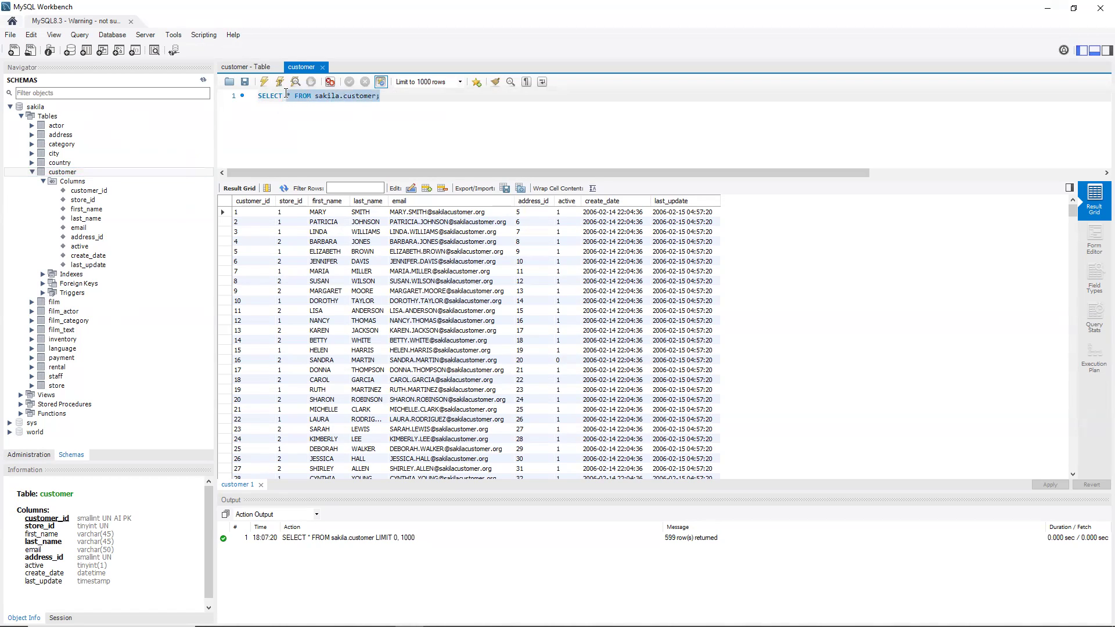
{"action": "left_click", "coordinate": [285, 96]}
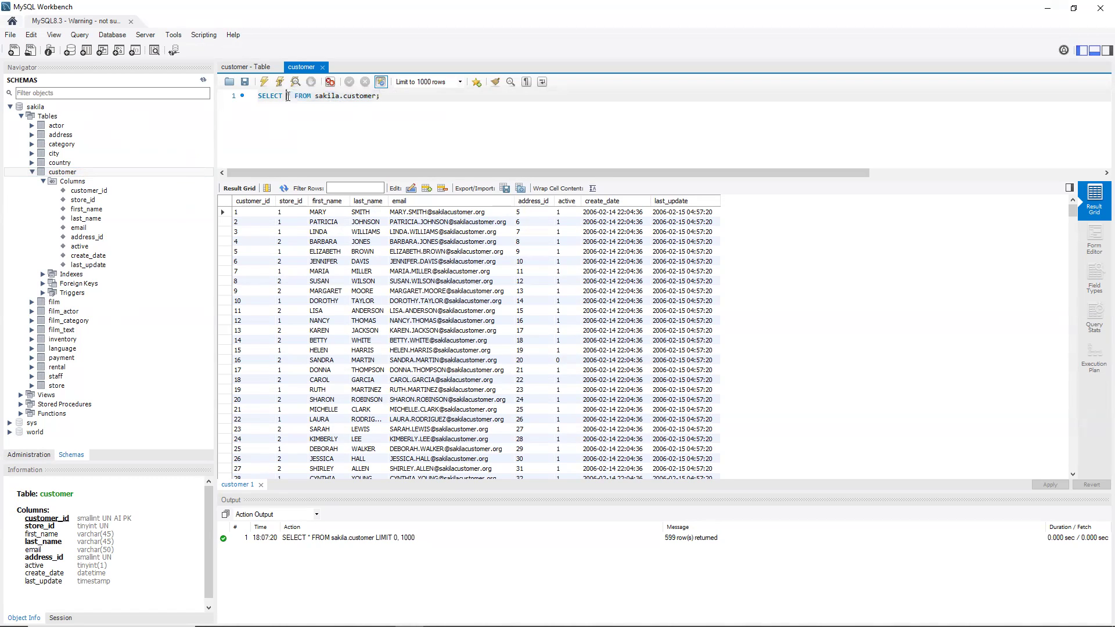
{"action": "key", "text": "Delete"}
{"action": "type", "text": "firs"}
{"action": "key", "text": "BackSpace"}
{"action": "key", "text": "BackSpace"}
{"action": "type", "text": "s"}
{"action": "key", "text": "BackSpace"}
{"action": "type", "text": "rst_name"}
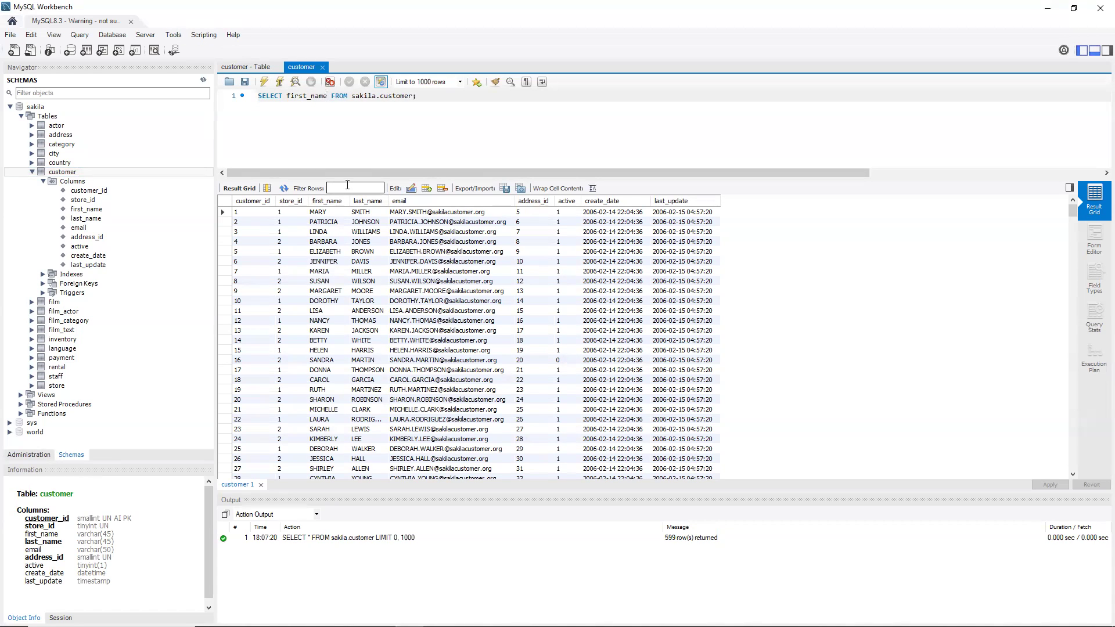
{"action": "left_click", "coordinate": [265, 85]}
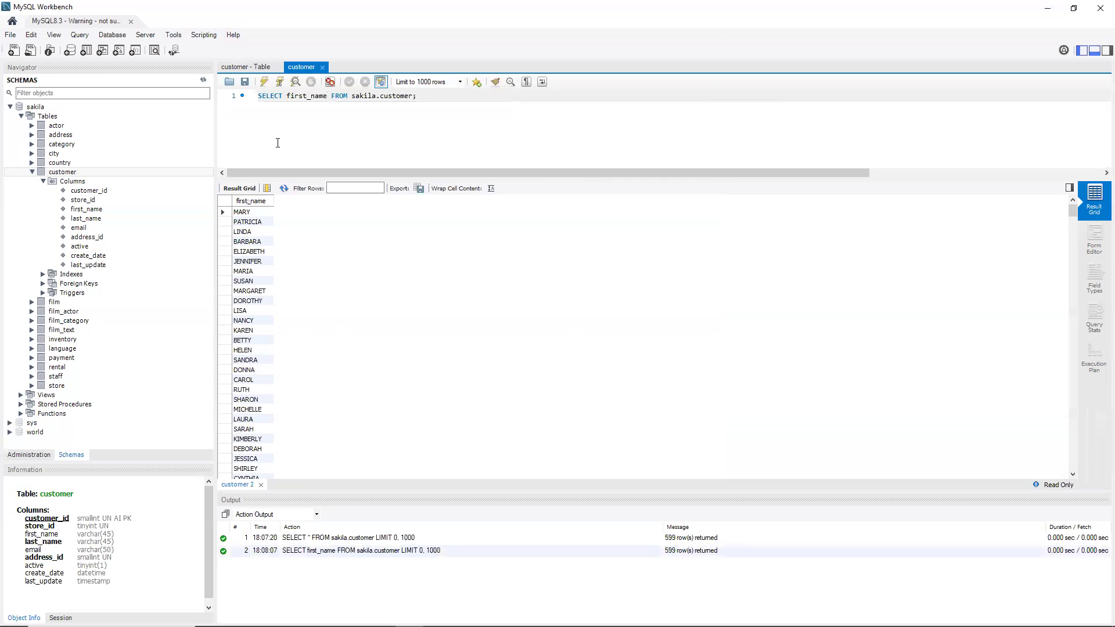
Browse the File, Query and Database menus, then open Server > Server Status for MySQL8.3
{"action": "left_click", "coordinate": [80, 36]}
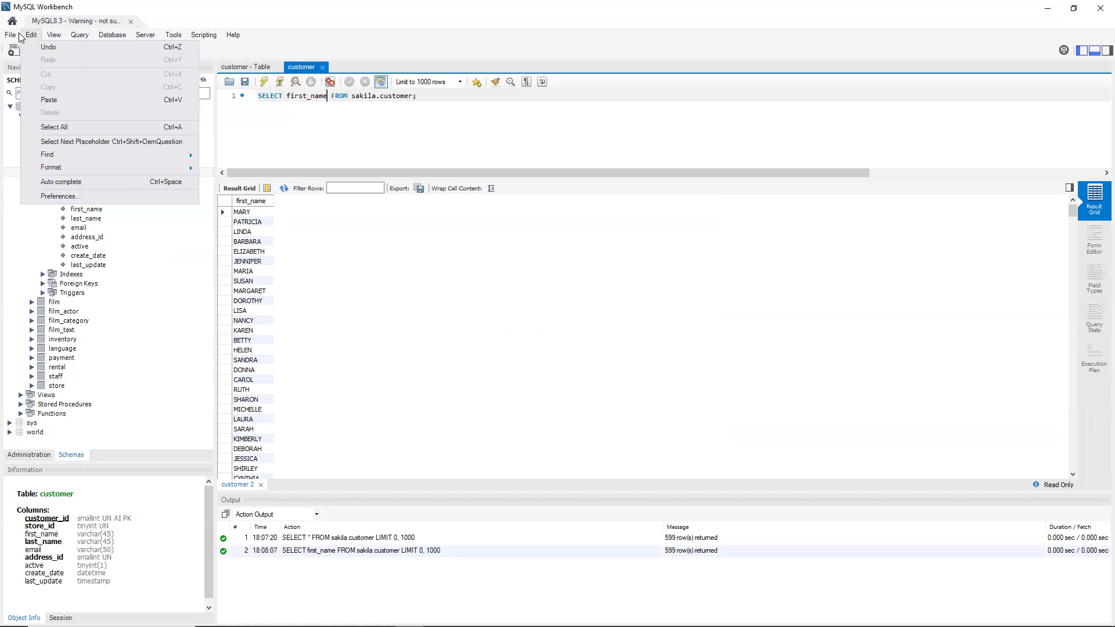
{"action": "mouse_move", "coordinate": [19, 37]}
{"action": "mouse_move", "coordinate": [81, 37]}
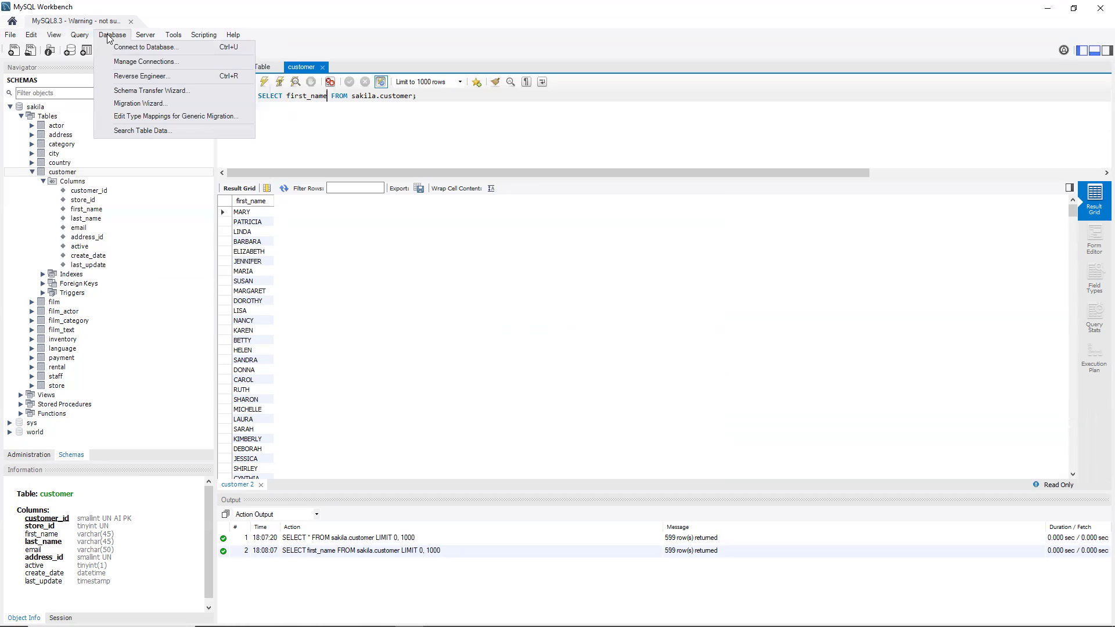
{"action": "left_click", "coordinate": [108, 36]}
{"action": "left_click", "coordinate": [87, 35]}
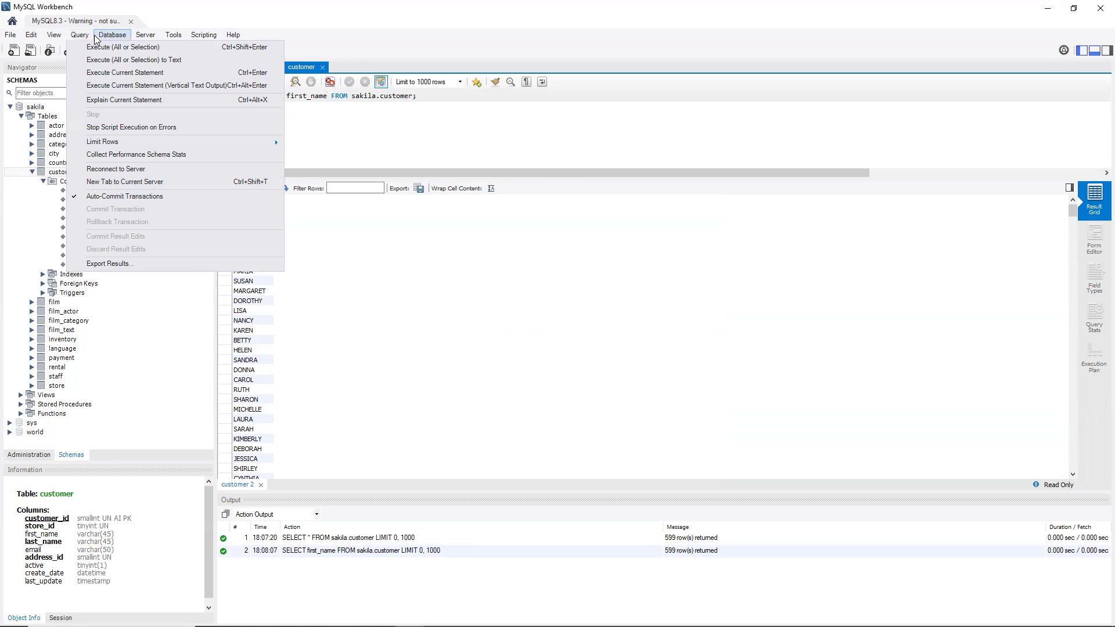
{"action": "left_click", "coordinate": [145, 36]}
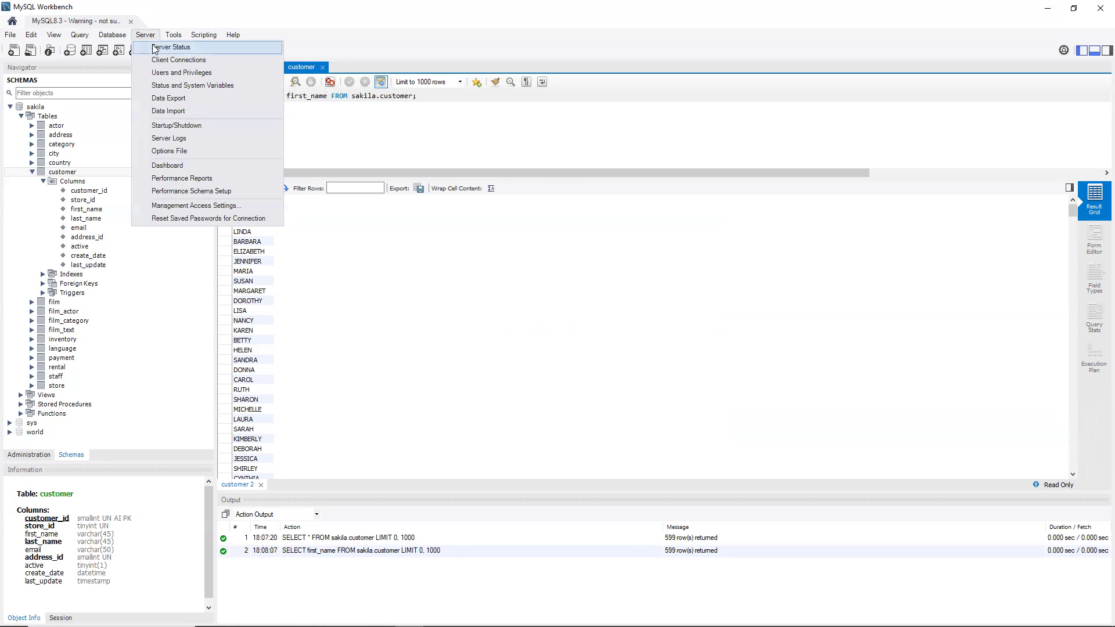
{"action": "left_click", "coordinate": [154, 48]}
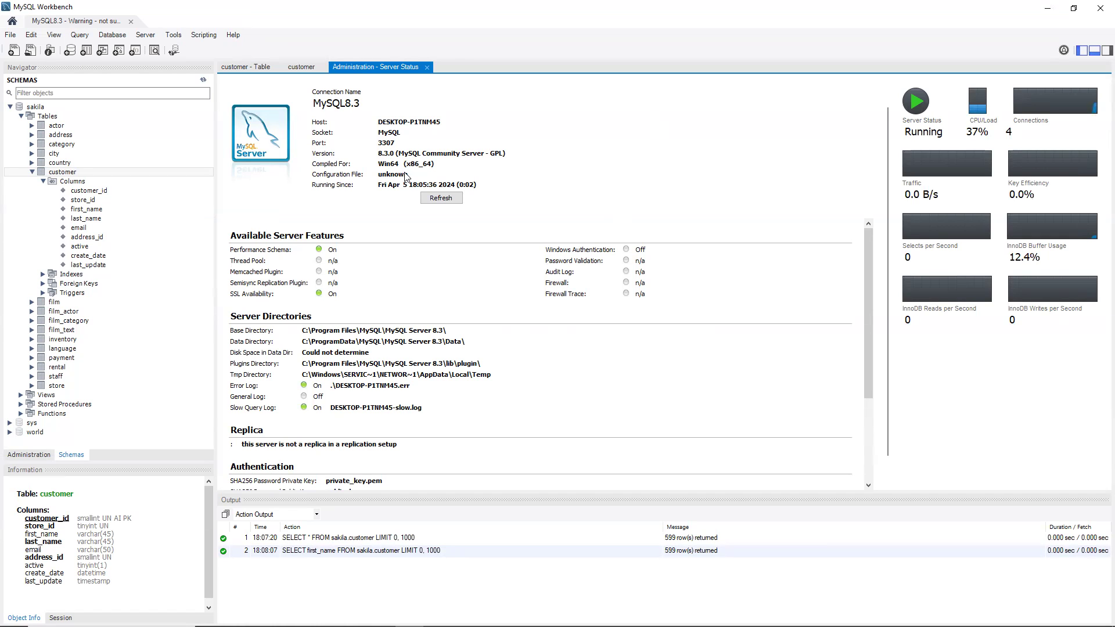
Close the Server Status tab and browse the Tools, Scripting and Edit menus
{"action": "left_click", "coordinate": [428, 68]}
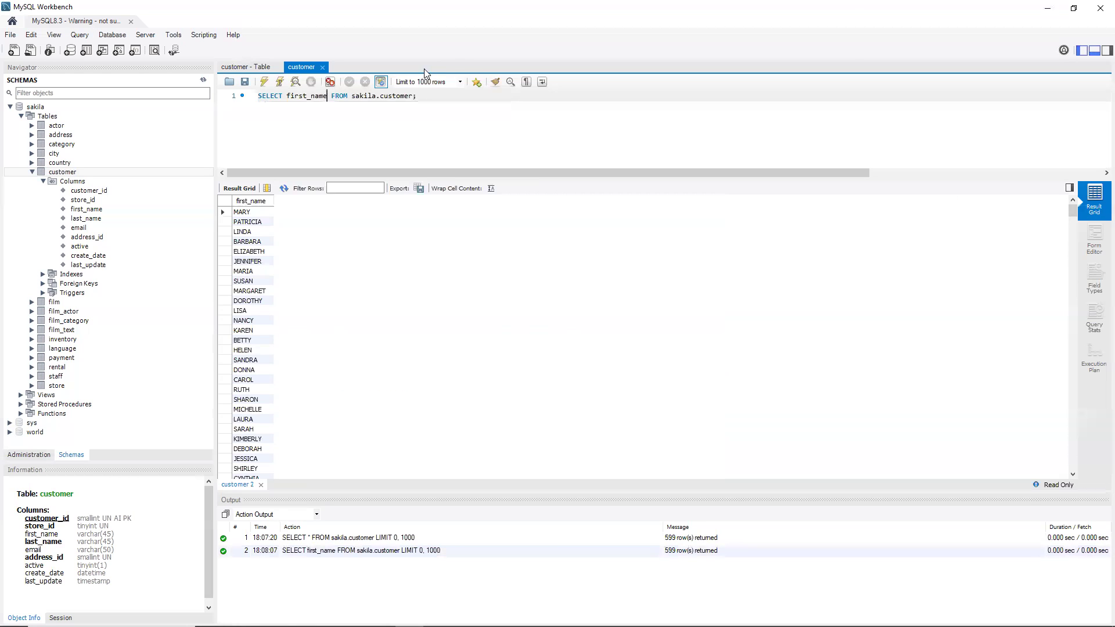
{"action": "left_click", "coordinate": [173, 36]}
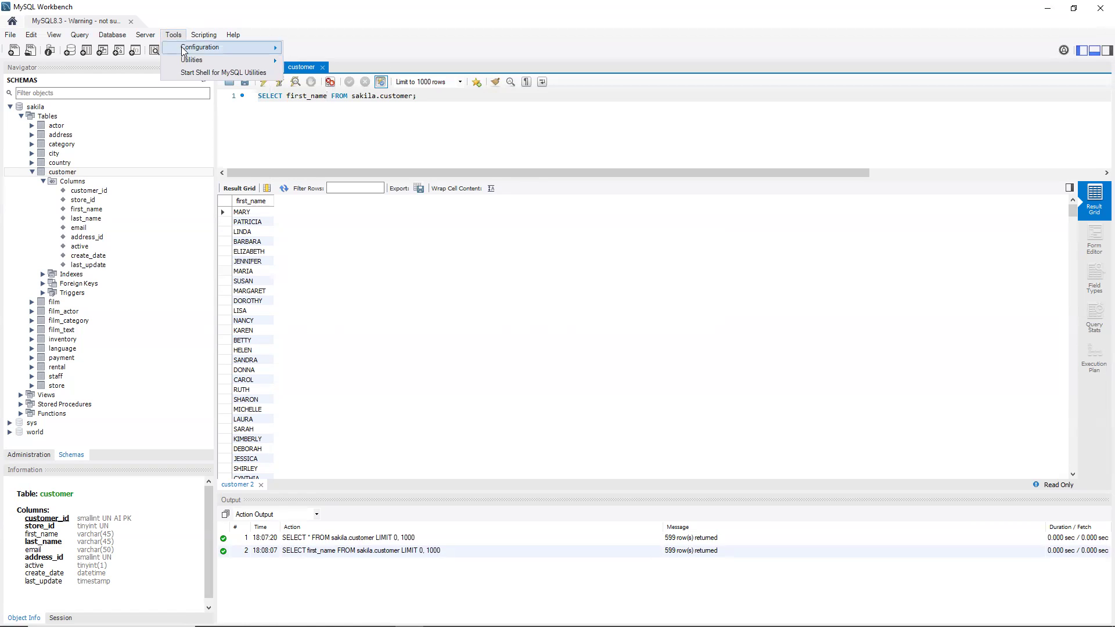
{"action": "mouse_move", "coordinate": [185, 63]}
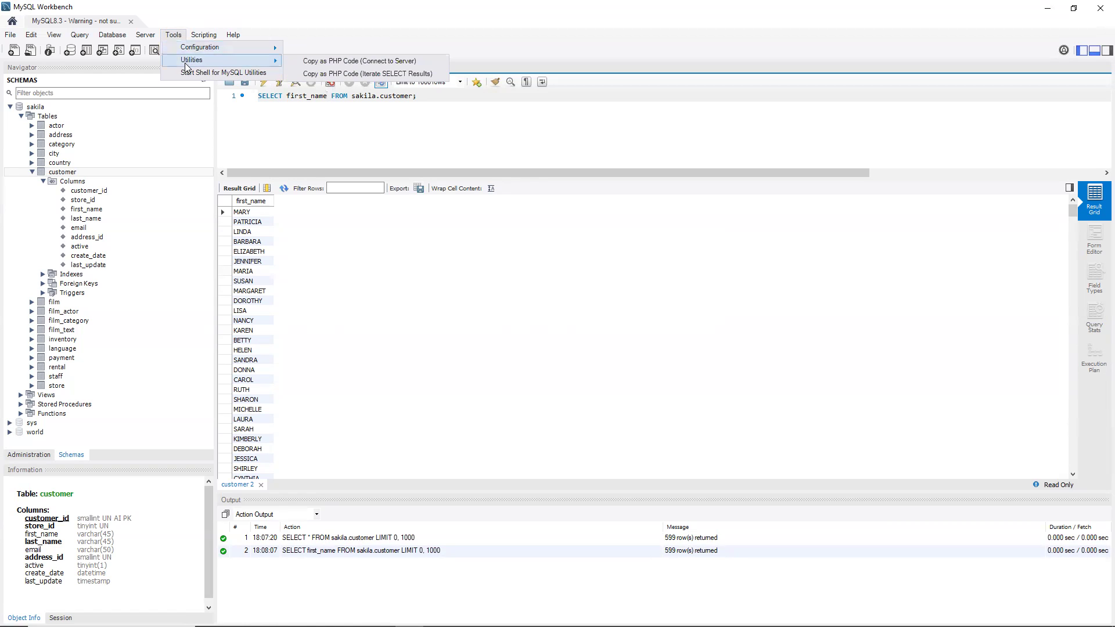
{"action": "left_click", "coordinate": [203, 38]}
{"action": "left_click", "coordinate": [204, 37]}
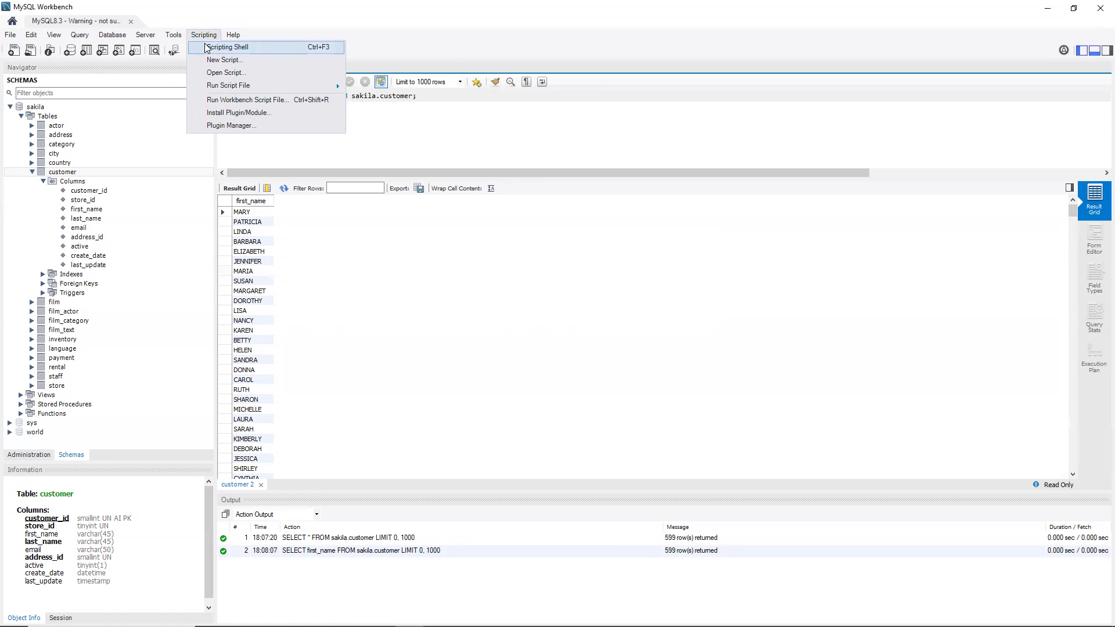
{"action": "left_click", "coordinate": [11, 36]}
{"action": "left_click", "coordinate": [29, 37]}
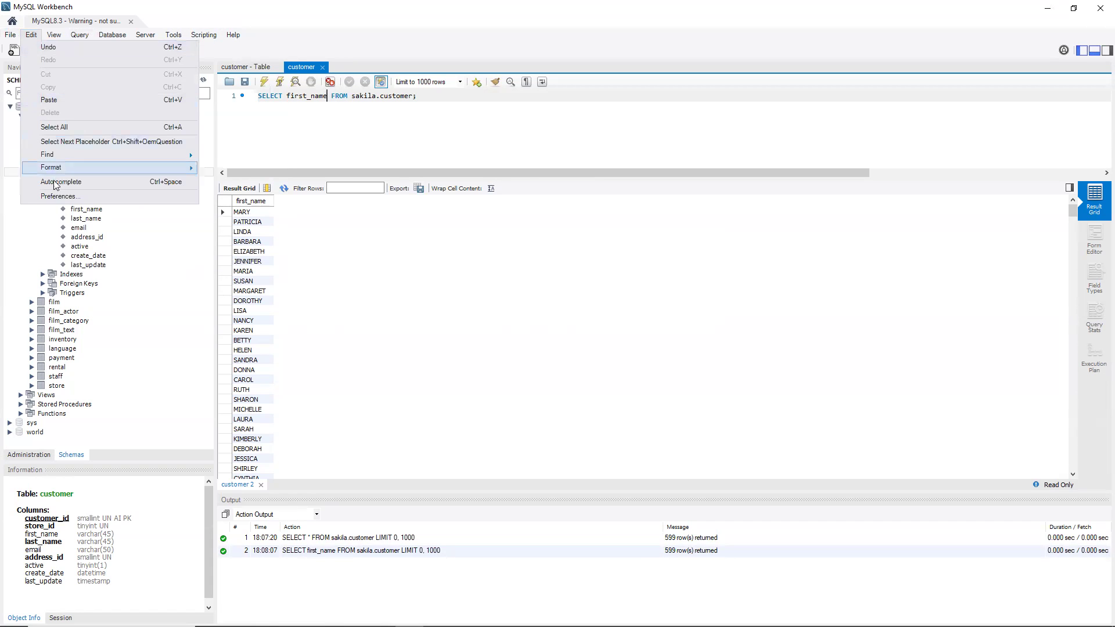
{"action": "left_click", "coordinate": [60, 197]}
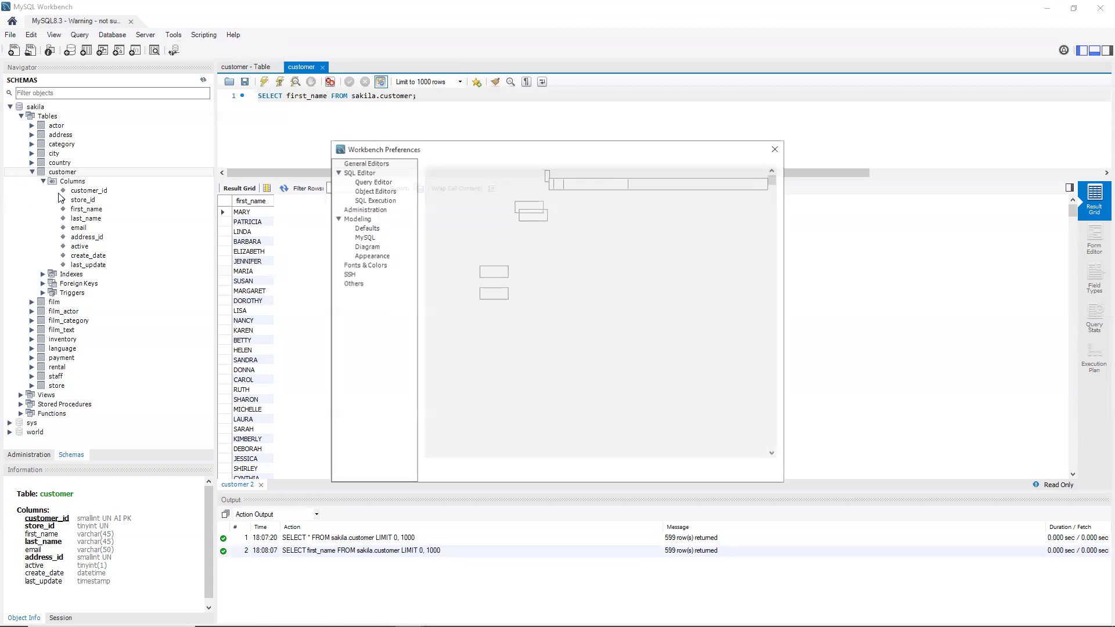
{"action": "left_click", "coordinate": [368, 173]}
{"action": "left_click", "coordinate": [373, 182]}
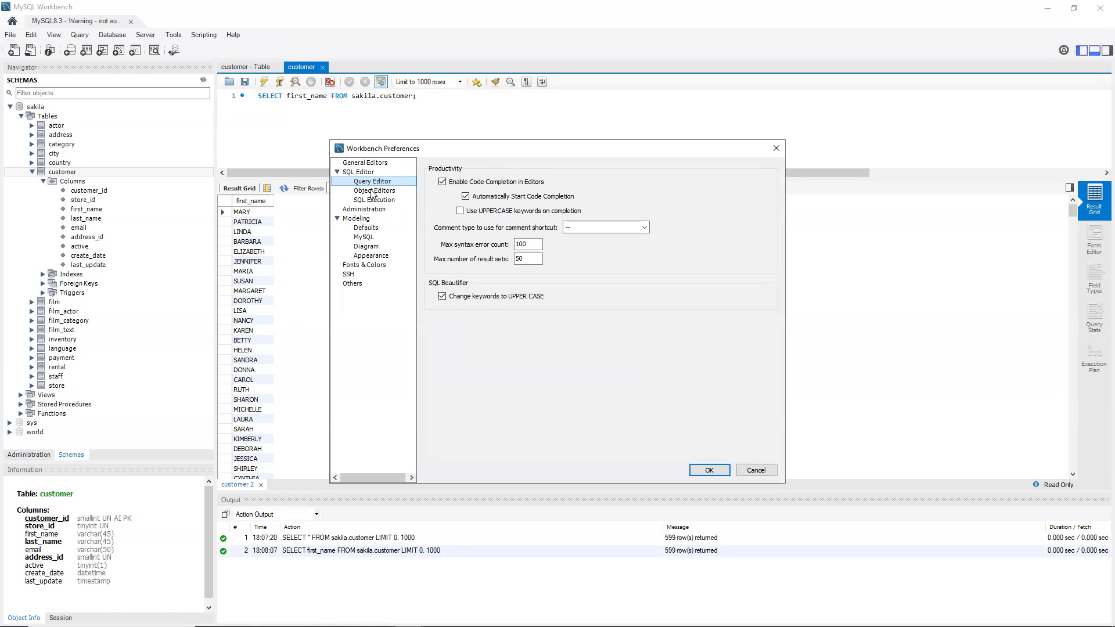
{"action": "left_click", "coordinate": [373, 191]}
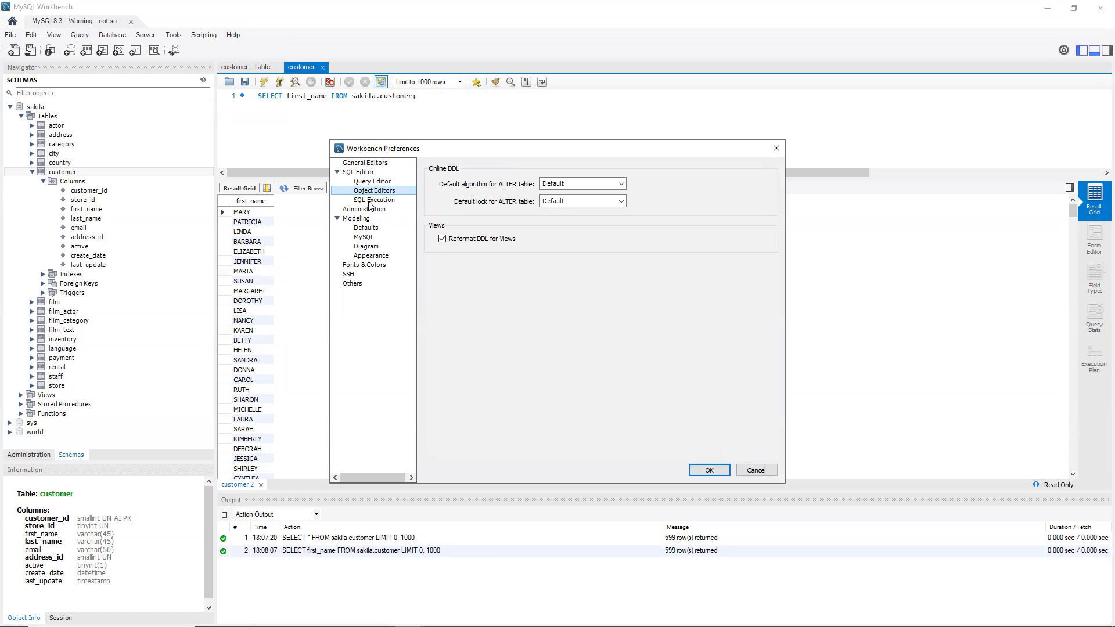
{"action": "left_click", "coordinate": [369, 201]}
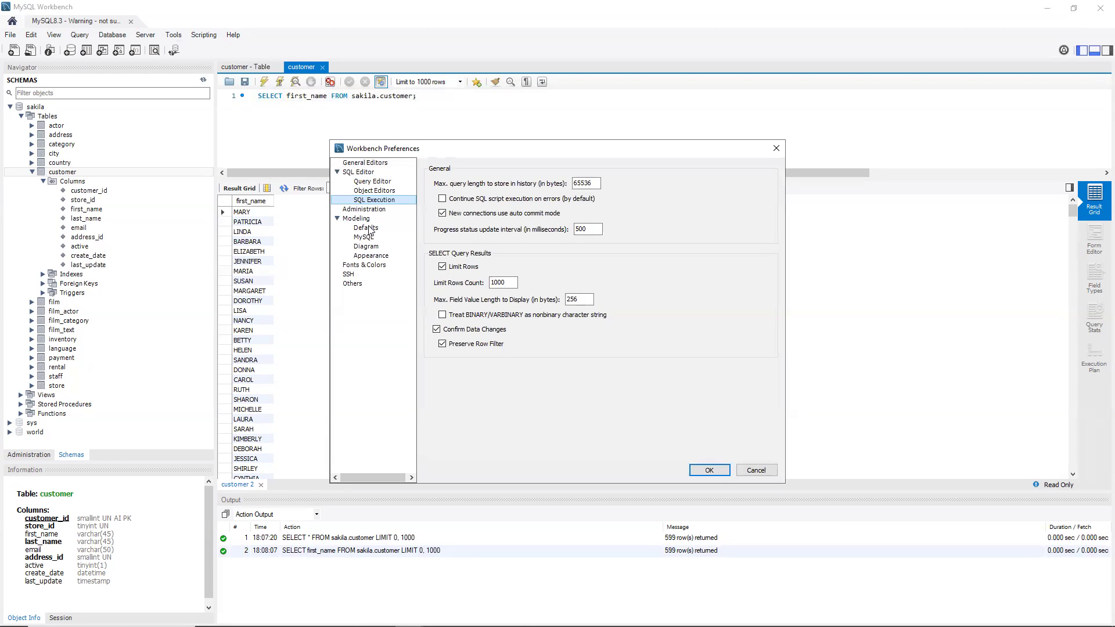
{"action": "left_click", "coordinate": [366, 246]}
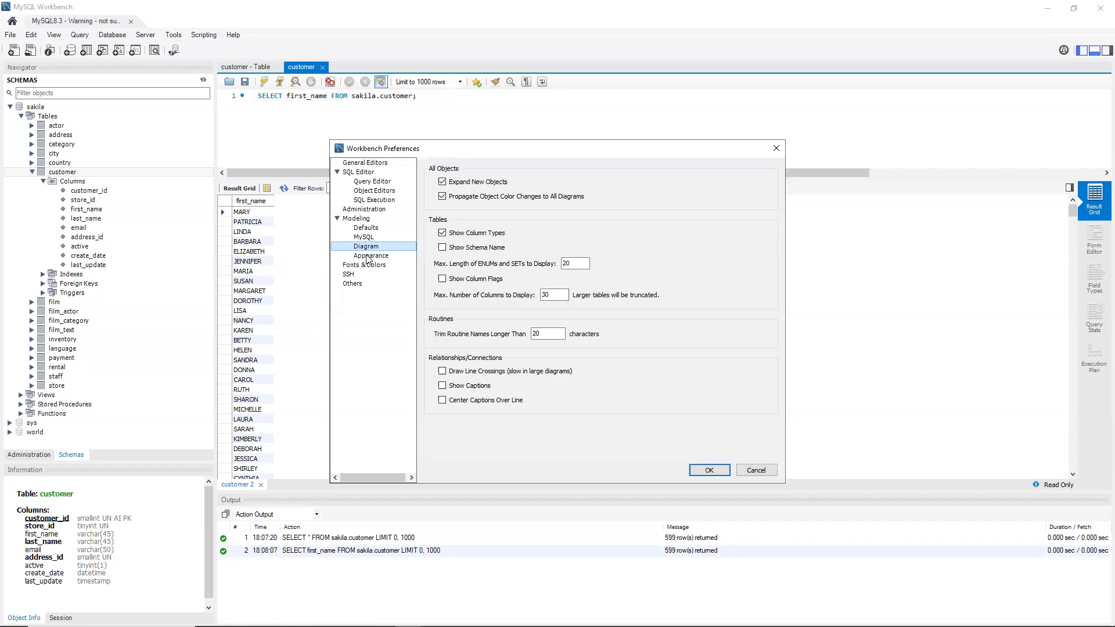
{"action": "left_click", "coordinate": [369, 256]}
{"action": "left_click", "coordinate": [367, 265]}
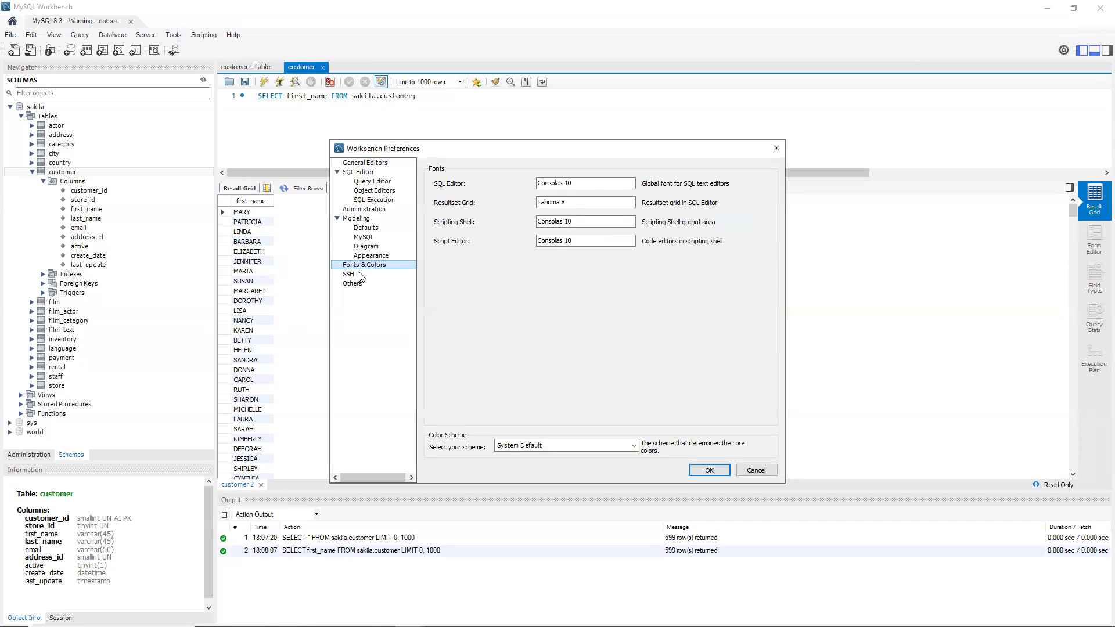
{"action": "left_click", "coordinate": [753, 471]}
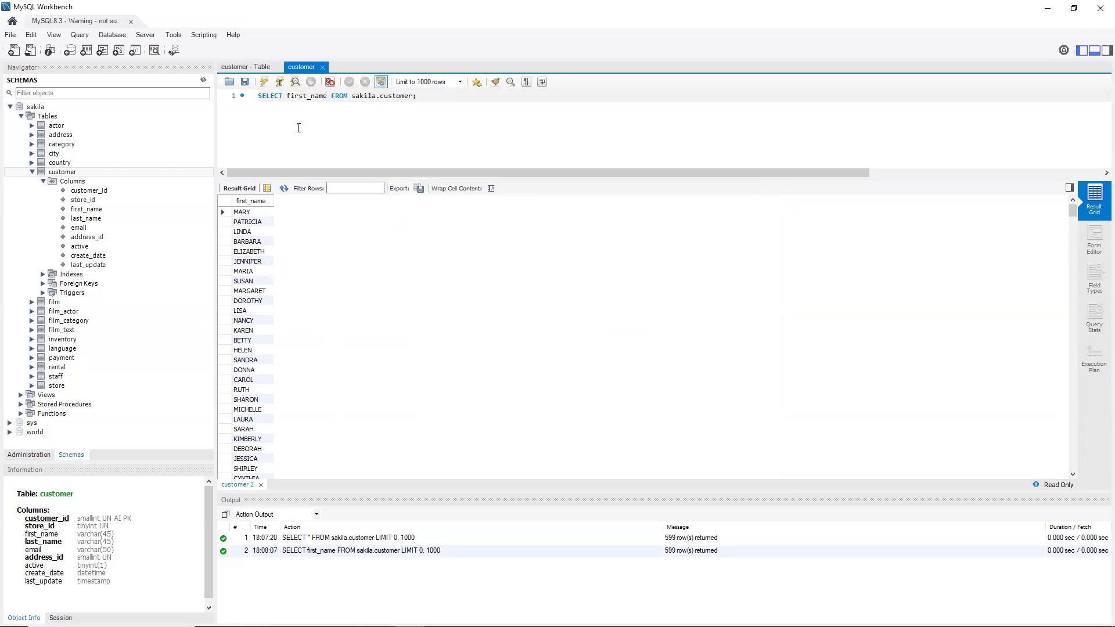